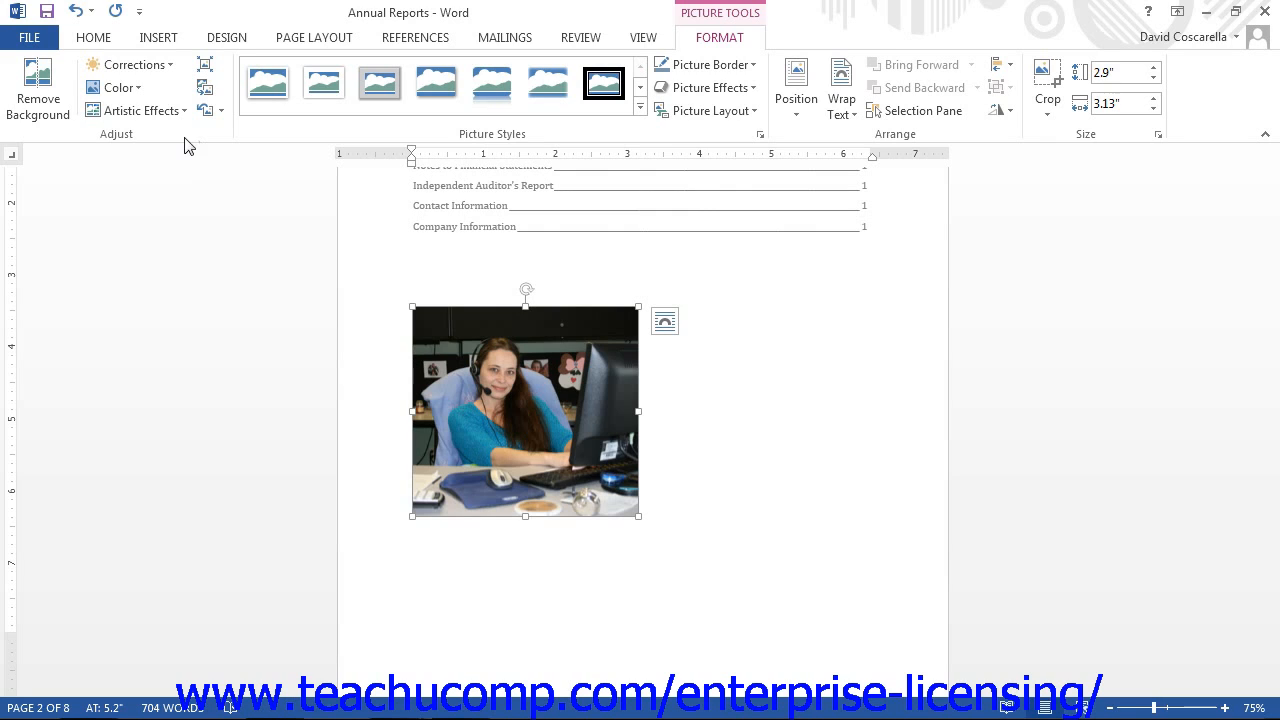
Step: Try removing the selected photo's background with the automatic selection, and discard all background removal changes
{"action": "left_click", "coordinate": [43, 104]}
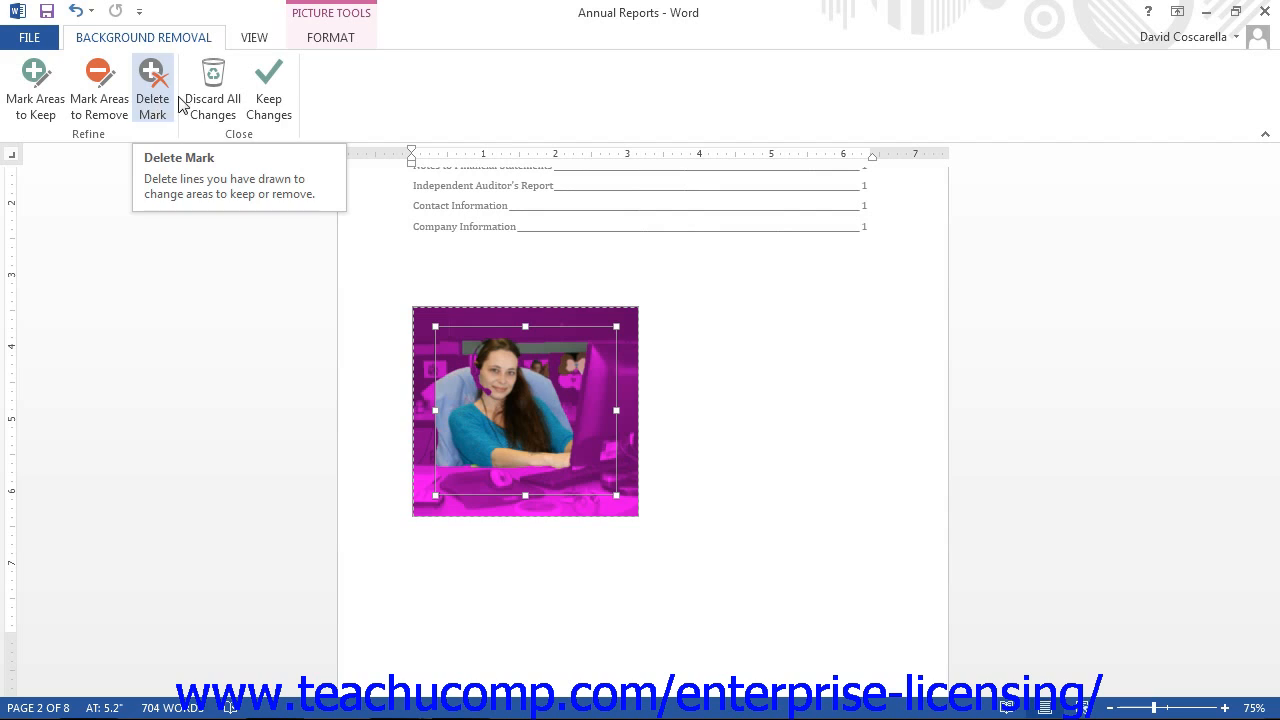
{"action": "left_click", "coordinate": [268, 101]}
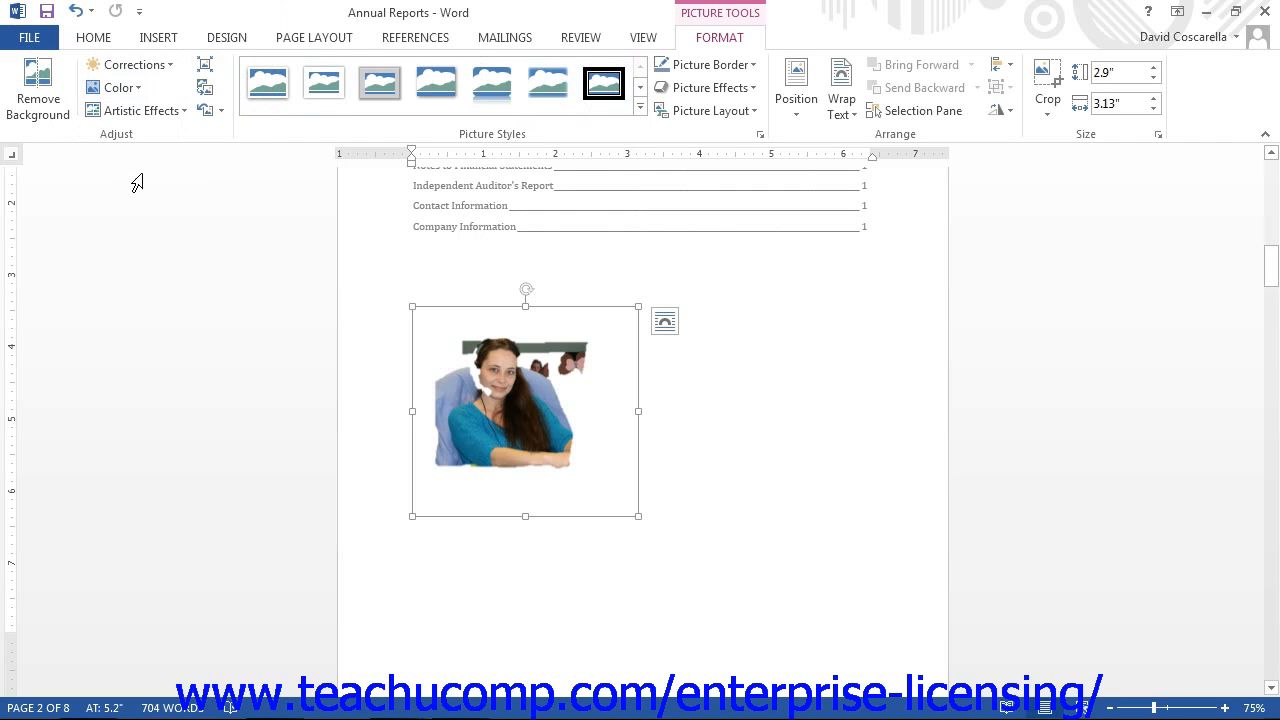
{"action": "left_click", "coordinate": [37, 88]}
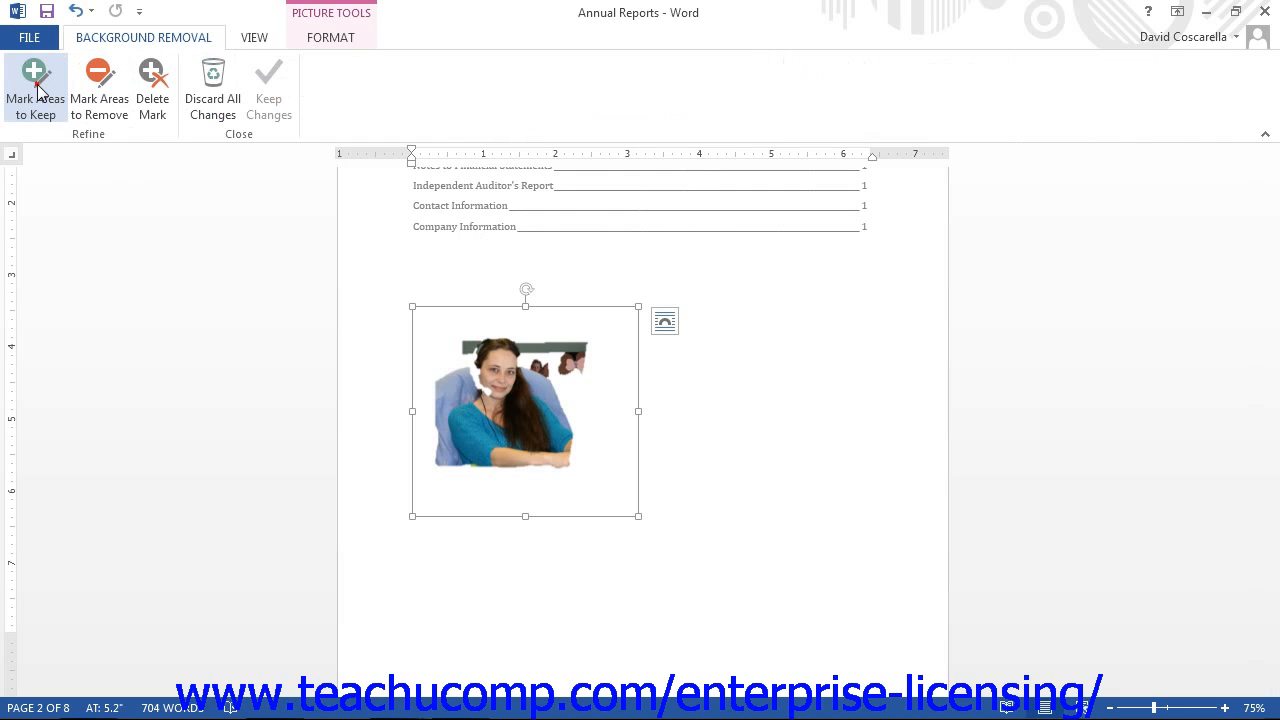
{"action": "left_click", "coordinate": [213, 88]}
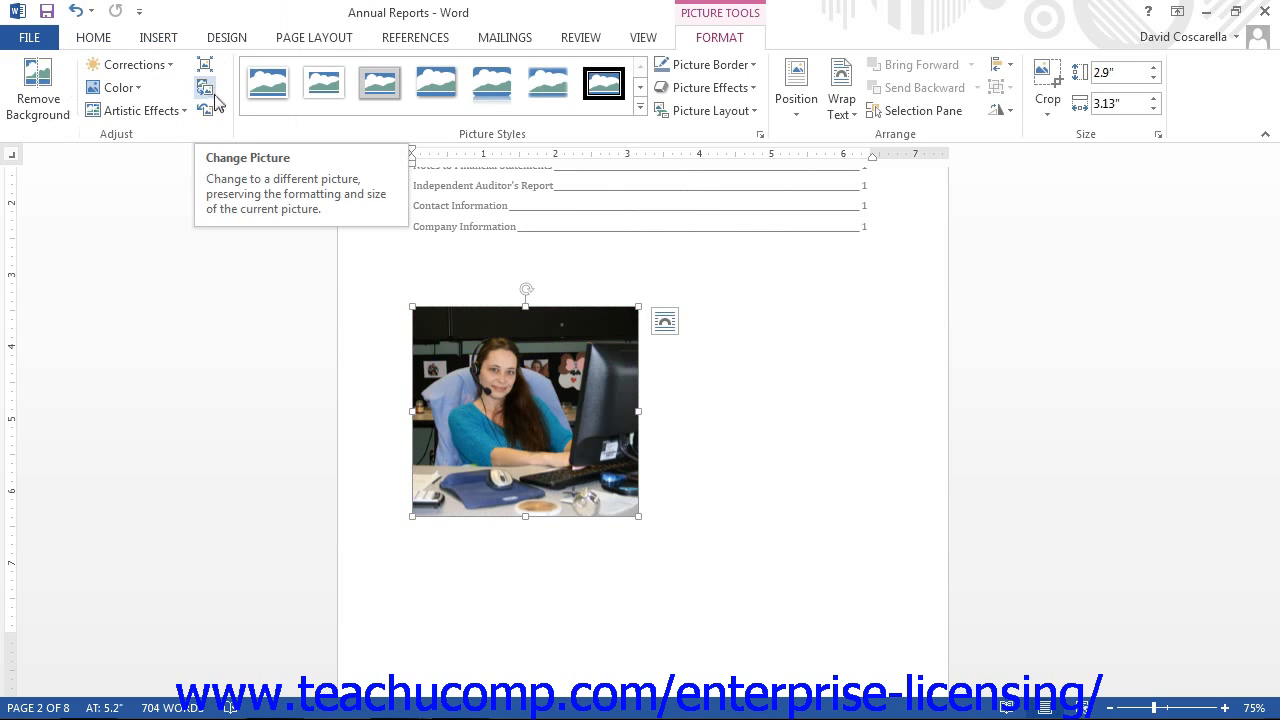
Step: Review the photo's sharpen/soften and brightness/contrast presets and the detailed picture corrections settings
{"action": "left_click", "coordinate": [145, 68]}
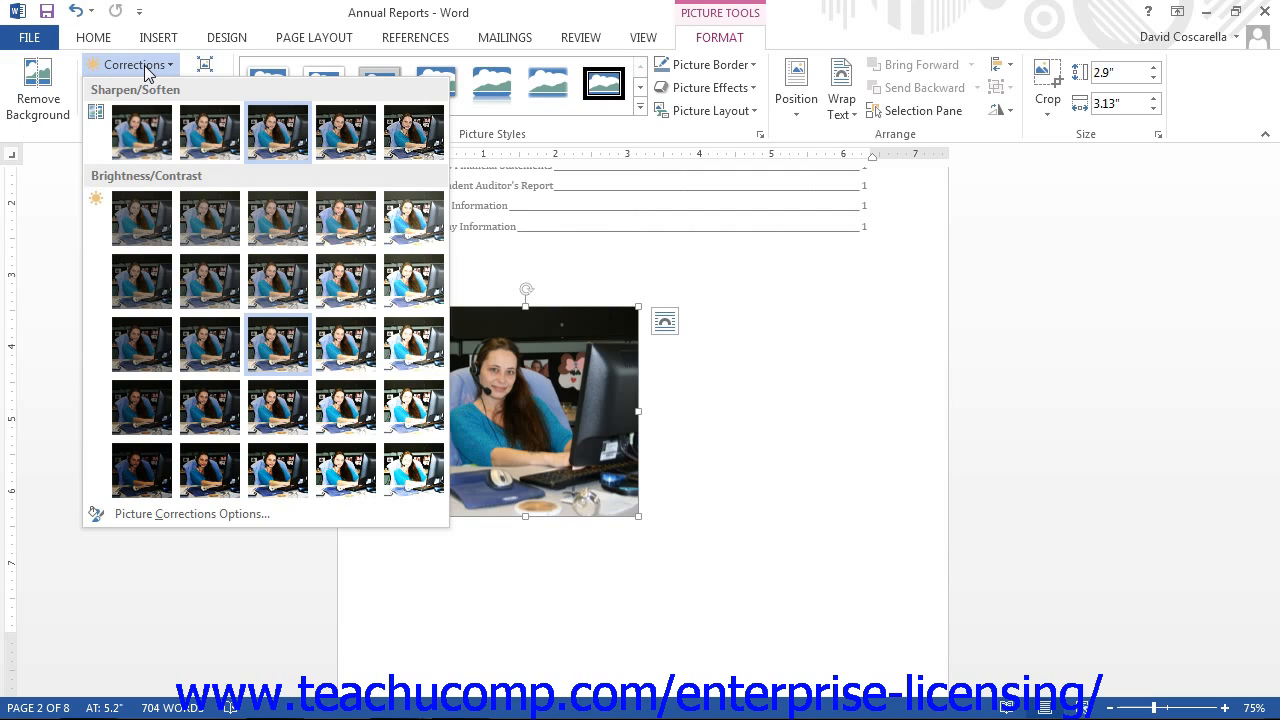
{"action": "left_click", "coordinate": [217, 515]}
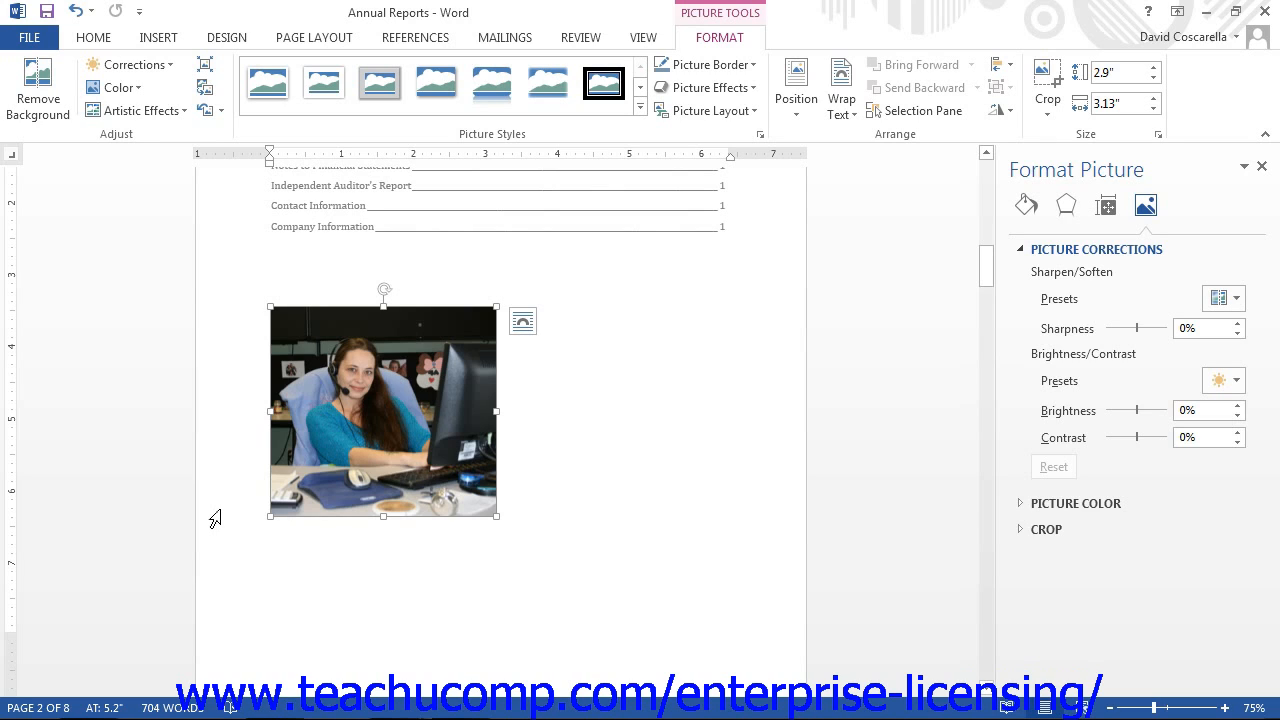
{"action": "left_click", "coordinate": [1262, 167]}
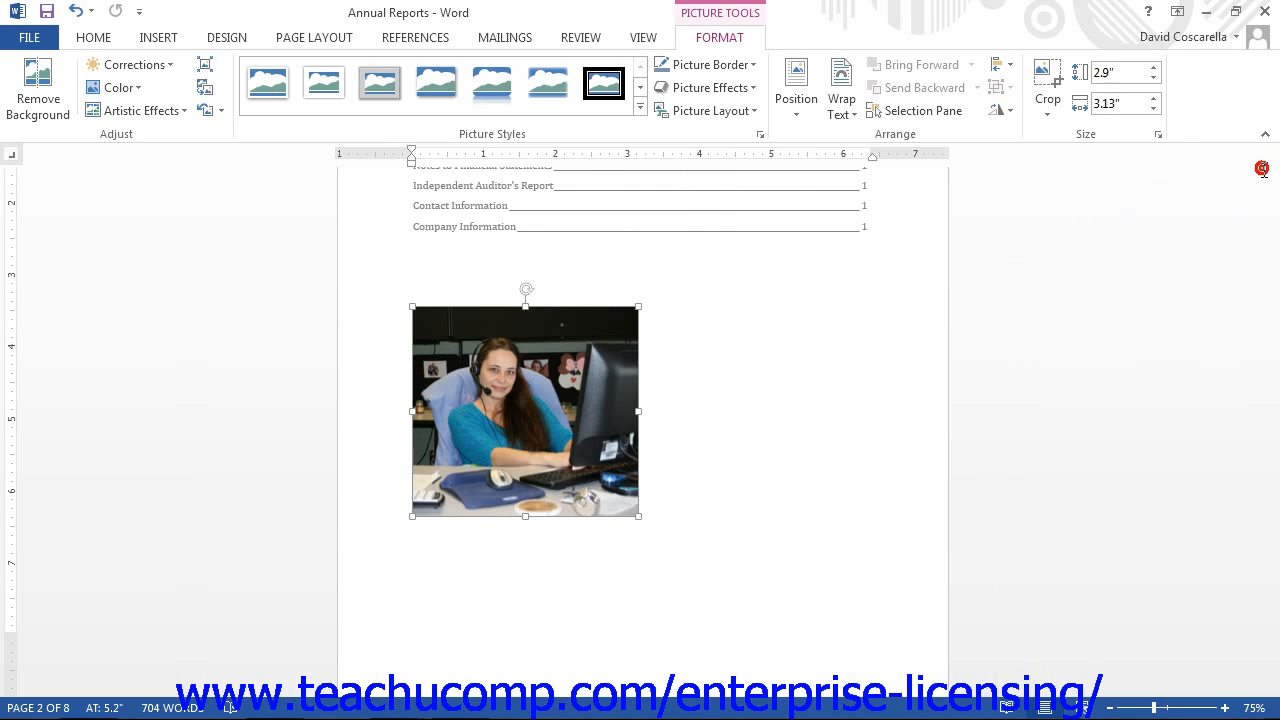
Step: Examine the color saturation, color tone and recolor choices available for the photo
{"action": "left_click", "coordinate": [118, 88]}
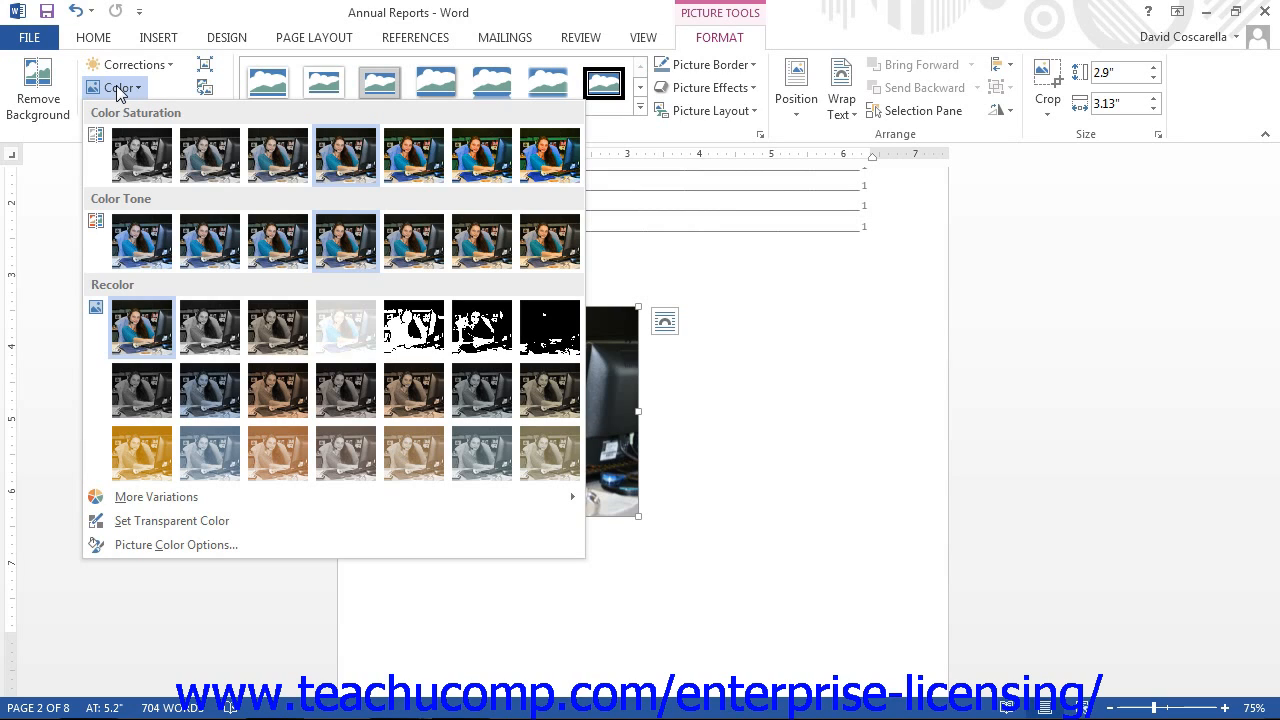
{"action": "mouse_move", "coordinate": [158, 503]}
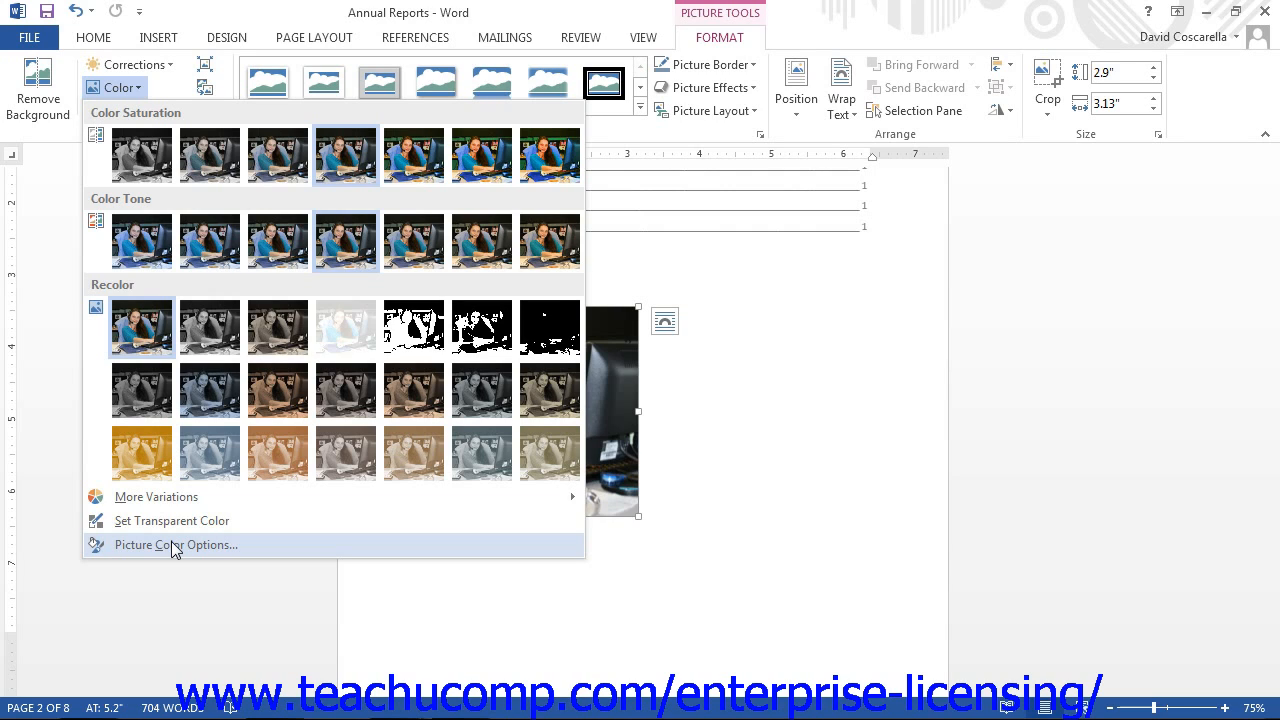
{"action": "left_click", "coordinate": [55, 296]}
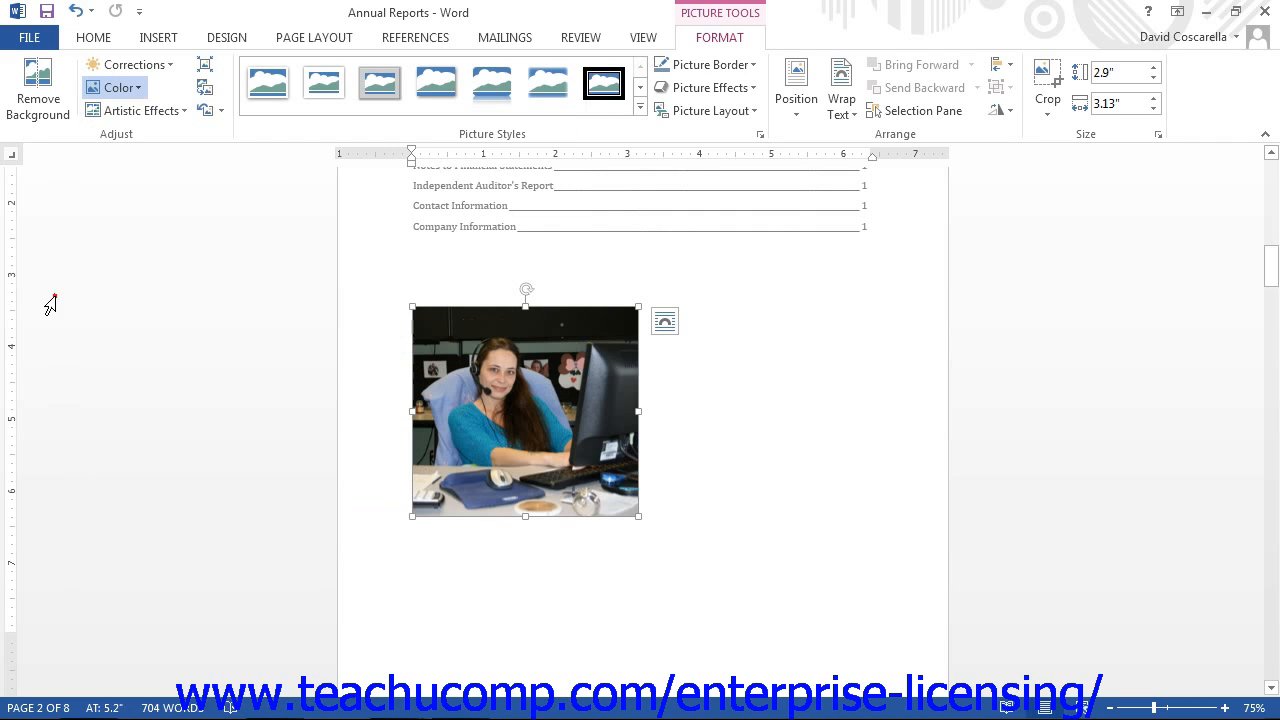
Step: Review the artistic effects available for the photo and their detailed settings
{"action": "left_click", "coordinate": [153, 112]}
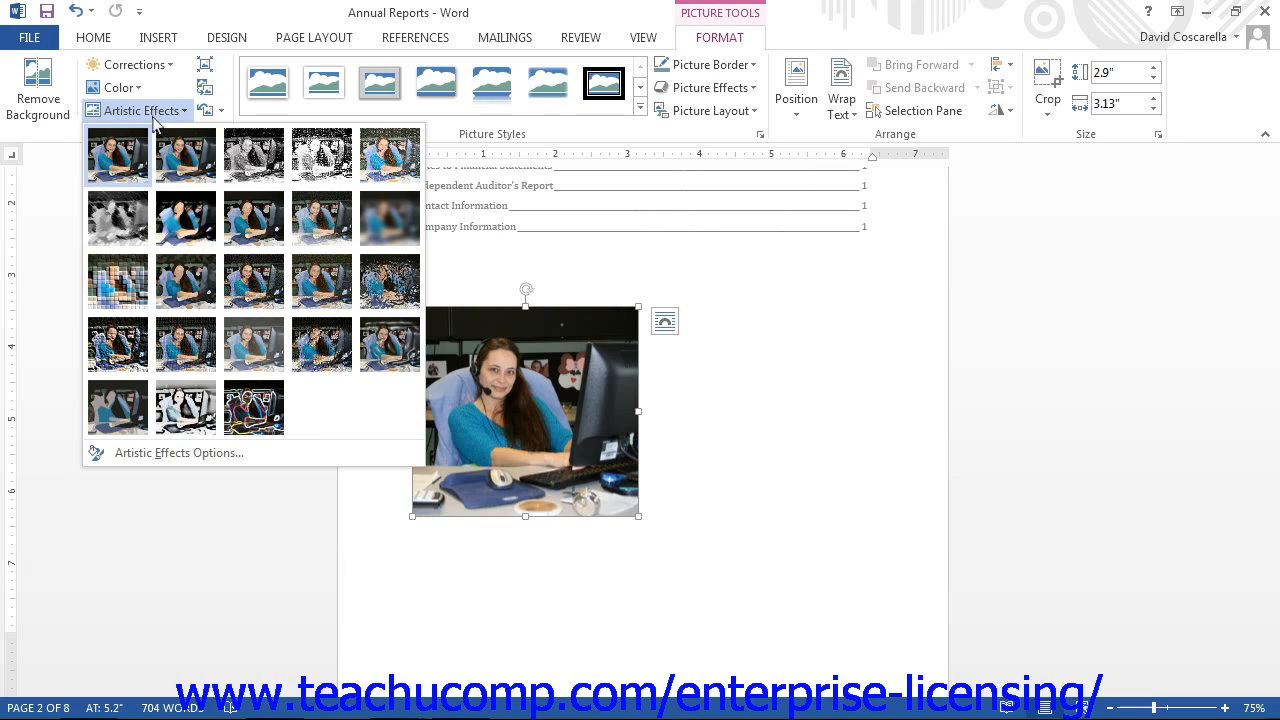
{"action": "left_click", "coordinate": [160, 455]}
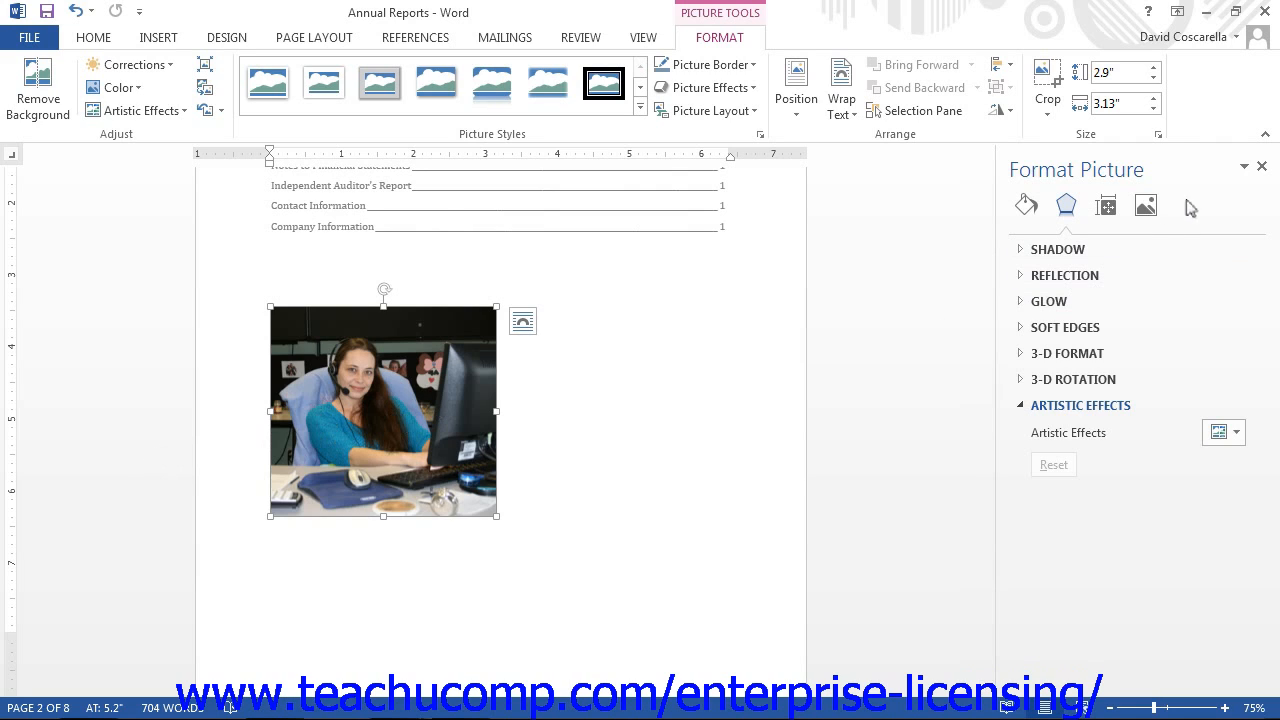
{"action": "left_click", "coordinate": [1262, 168]}
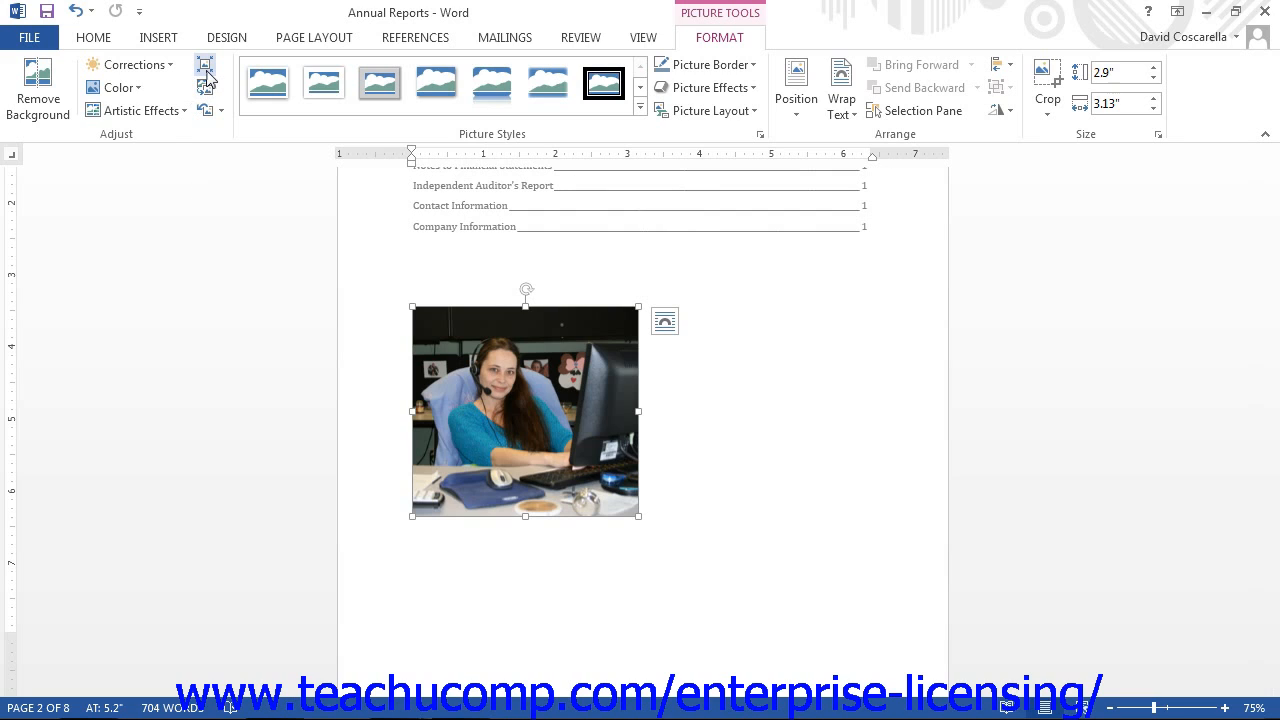
Step: Review the Compress Pictures options for the photo, including Apply only to this picture, without compressing it
{"action": "left_click", "coordinate": [206, 77]}
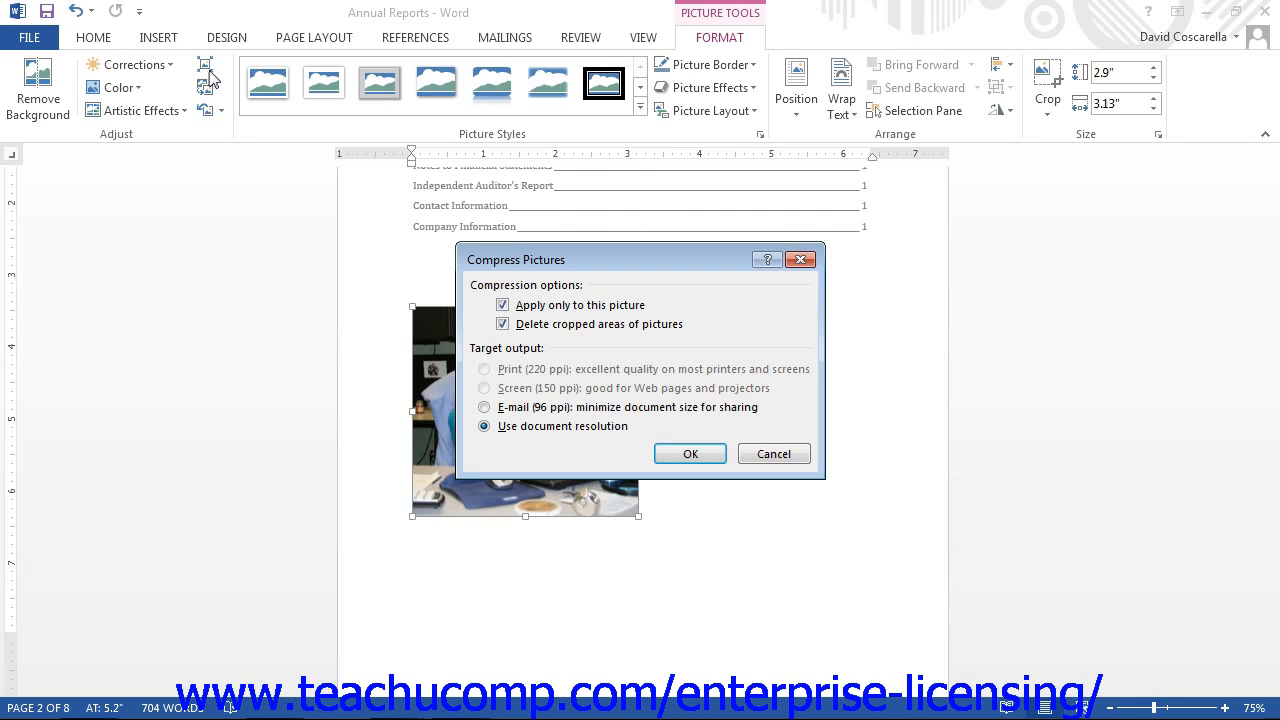
{"action": "left_click", "coordinate": [502, 306]}
{"action": "left_click", "coordinate": [502, 305]}
{"action": "left_click", "coordinate": [800, 259]}
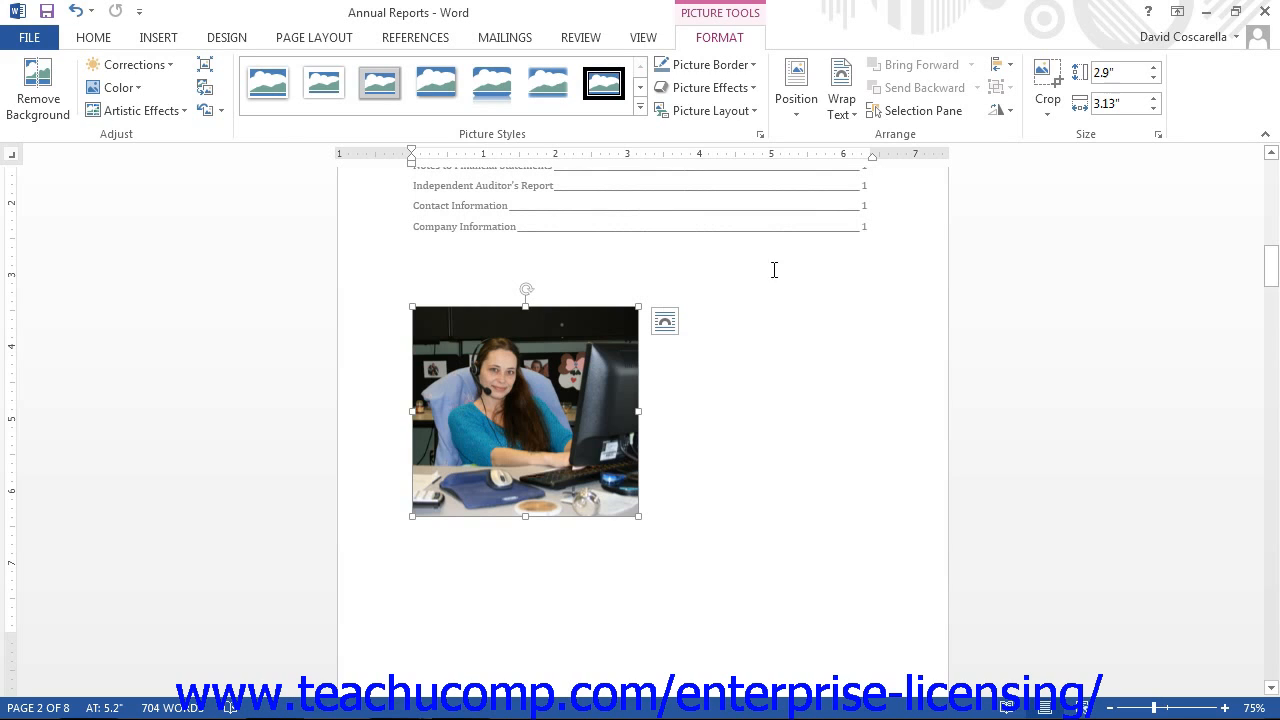
Step: Check the sources offered for replacing the photo and the choices for resetting its formatting and size
{"action": "left_click", "coordinate": [205, 92]}
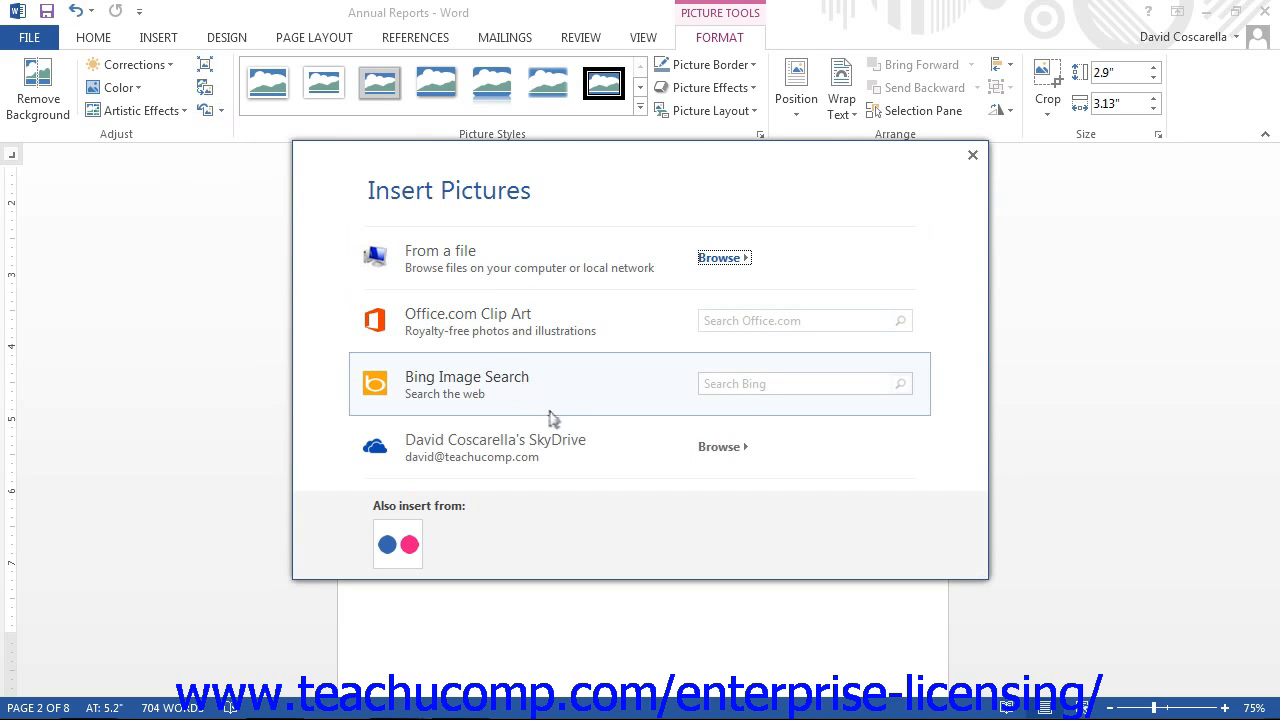
{"action": "left_click", "coordinate": [973, 156]}
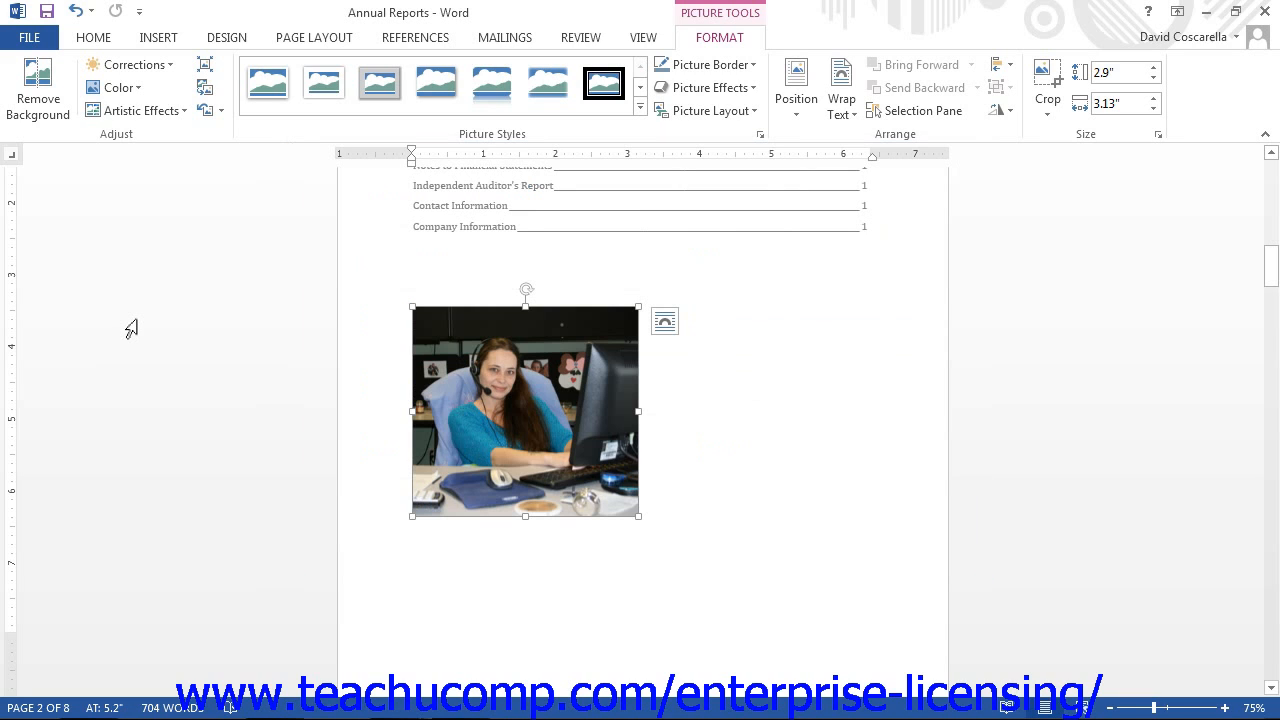
{"action": "left_click", "coordinate": [221, 111]}
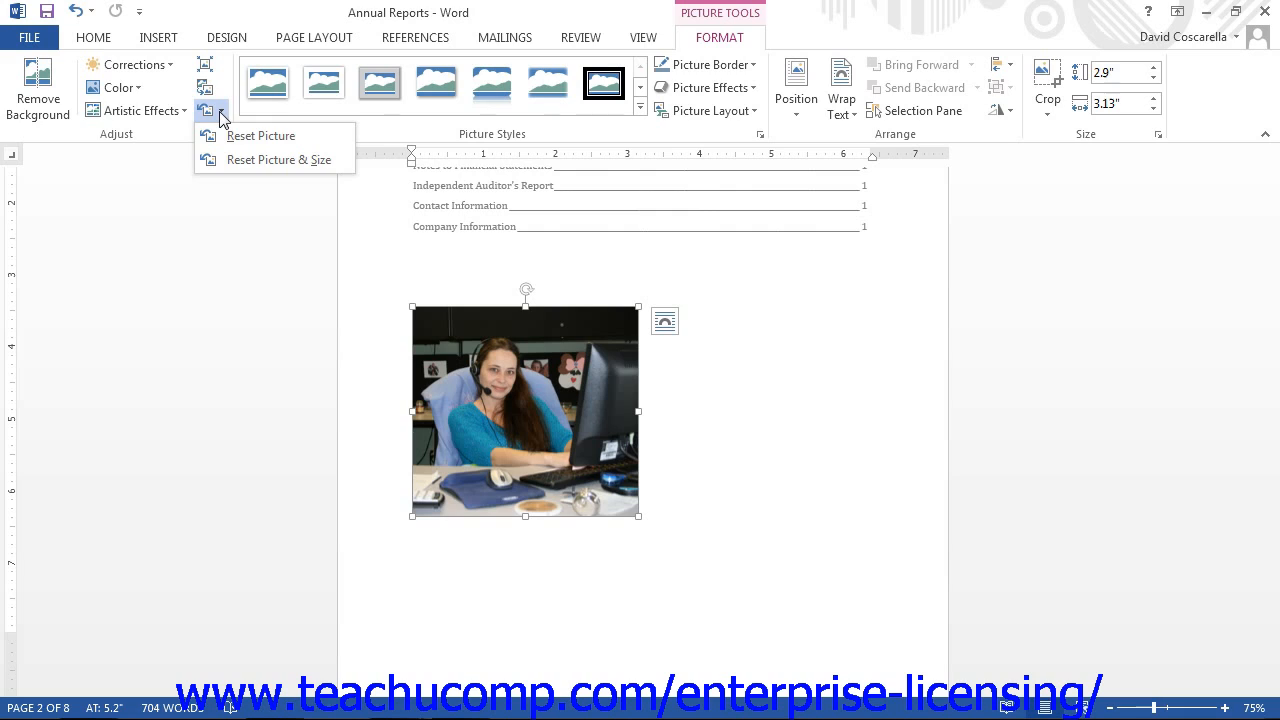
{"action": "left_click", "coordinate": [268, 234]}
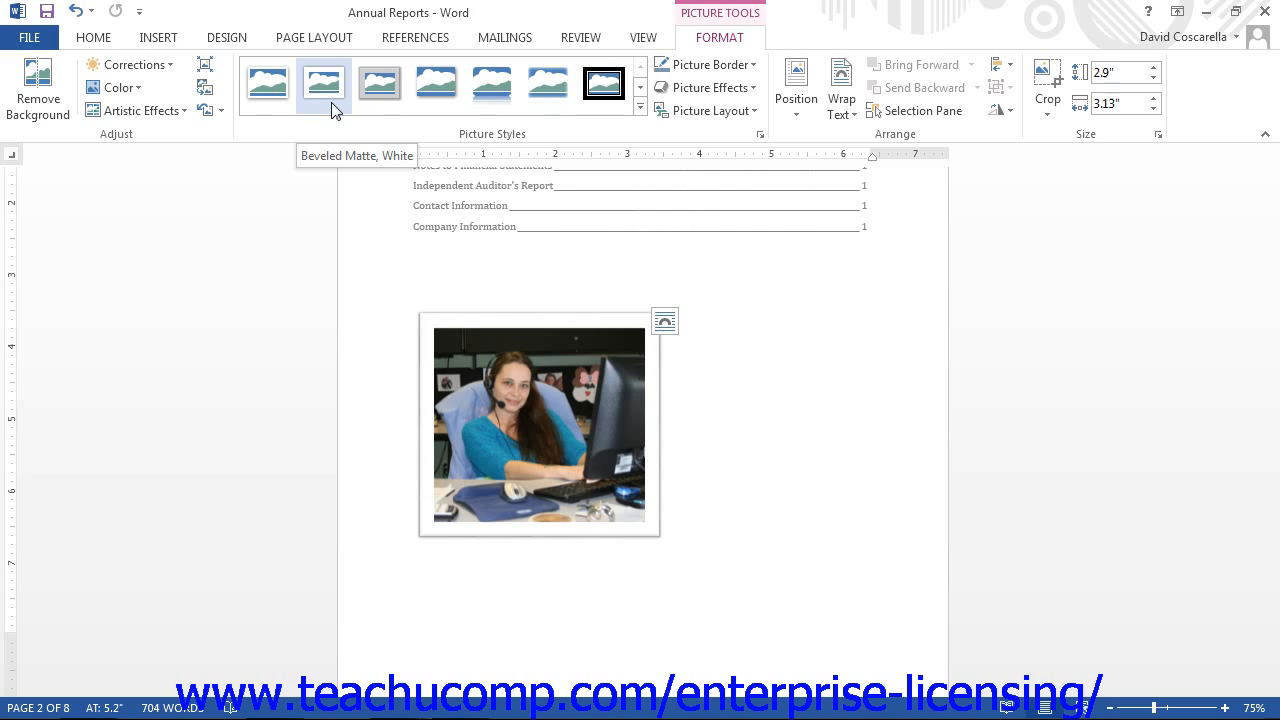
Step: Preview picture styles such as Reflected Rounded Rectangle on the photo, and examine its border color, weight and dash options
{"action": "left_click", "coordinate": [389, 88]}
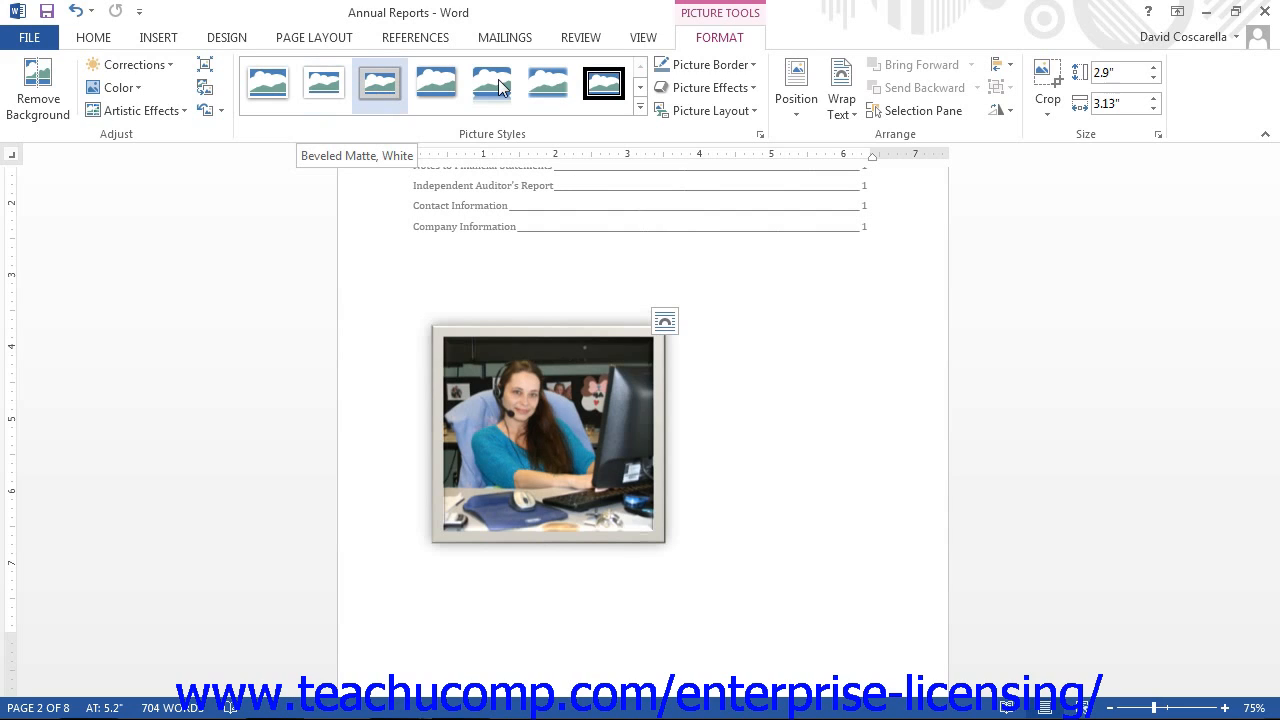
{"action": "left_click", "coordinate": [502, 88]}
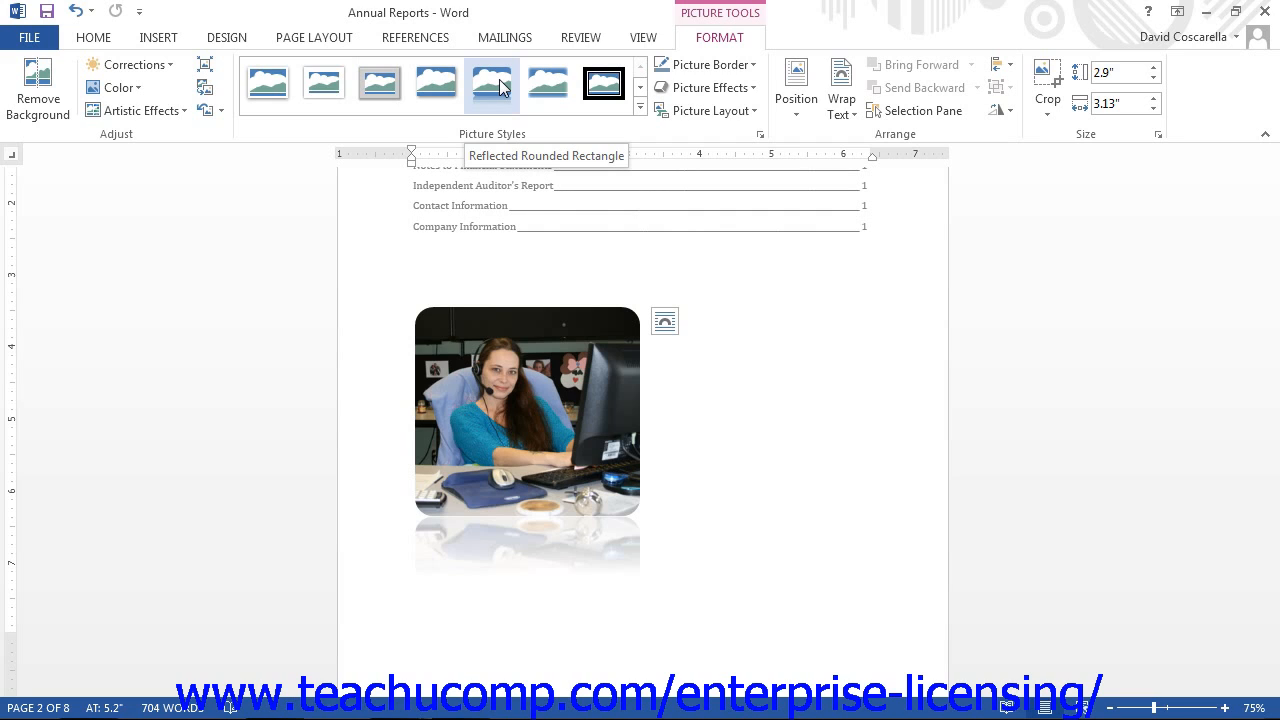
{"action": "left_click", "coordinate": [723, 66]}
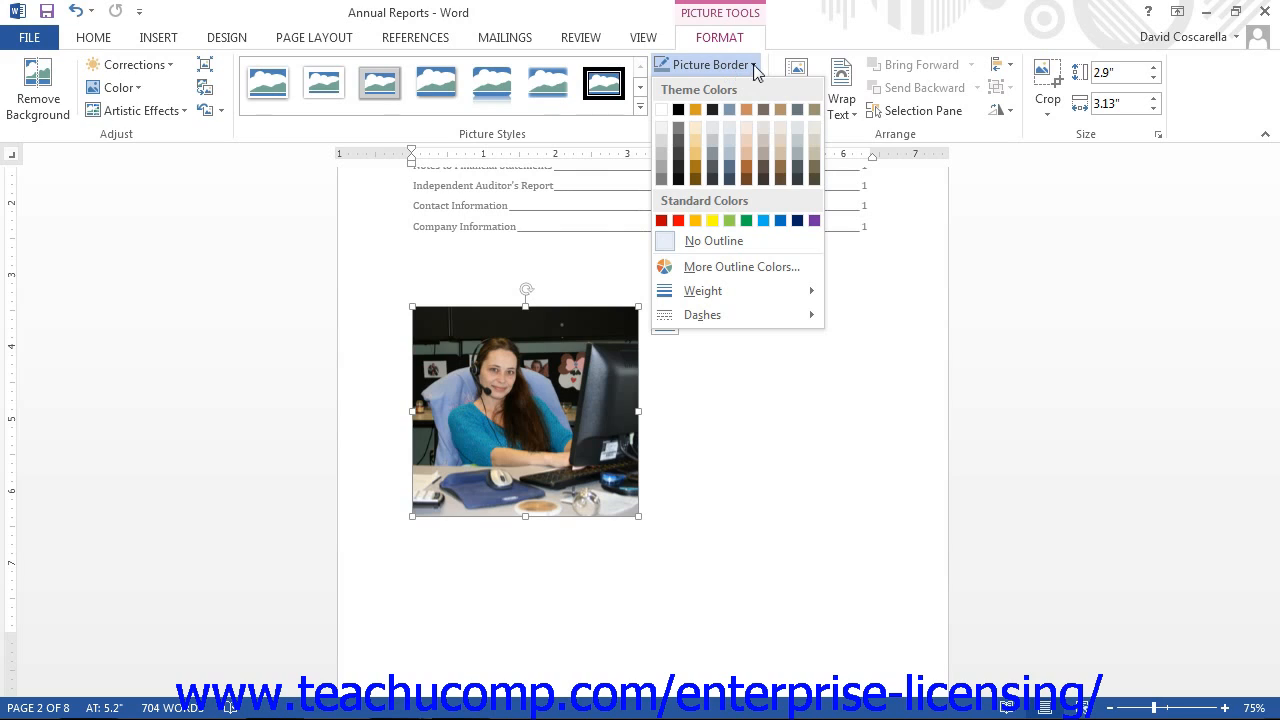
{"action": "mouse_move", "coordinate": [755, 294]}
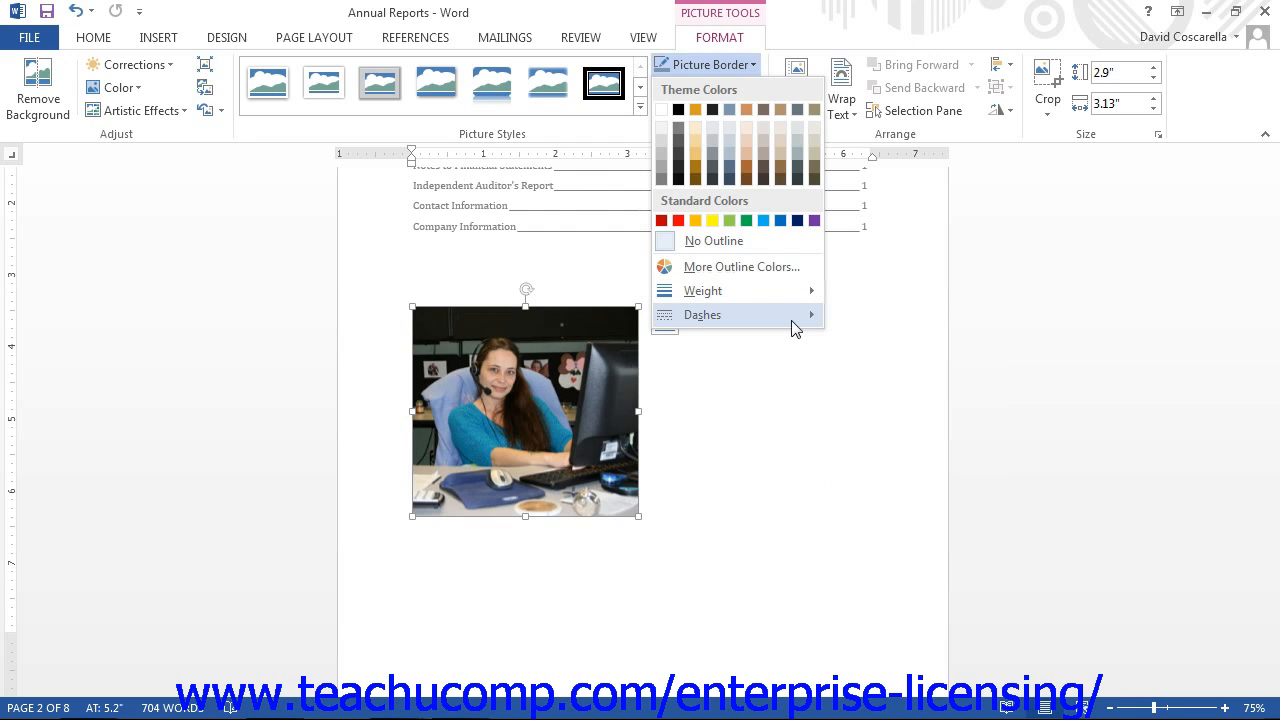
{"action": "mouse_move", "coordinate": [792, 321]}
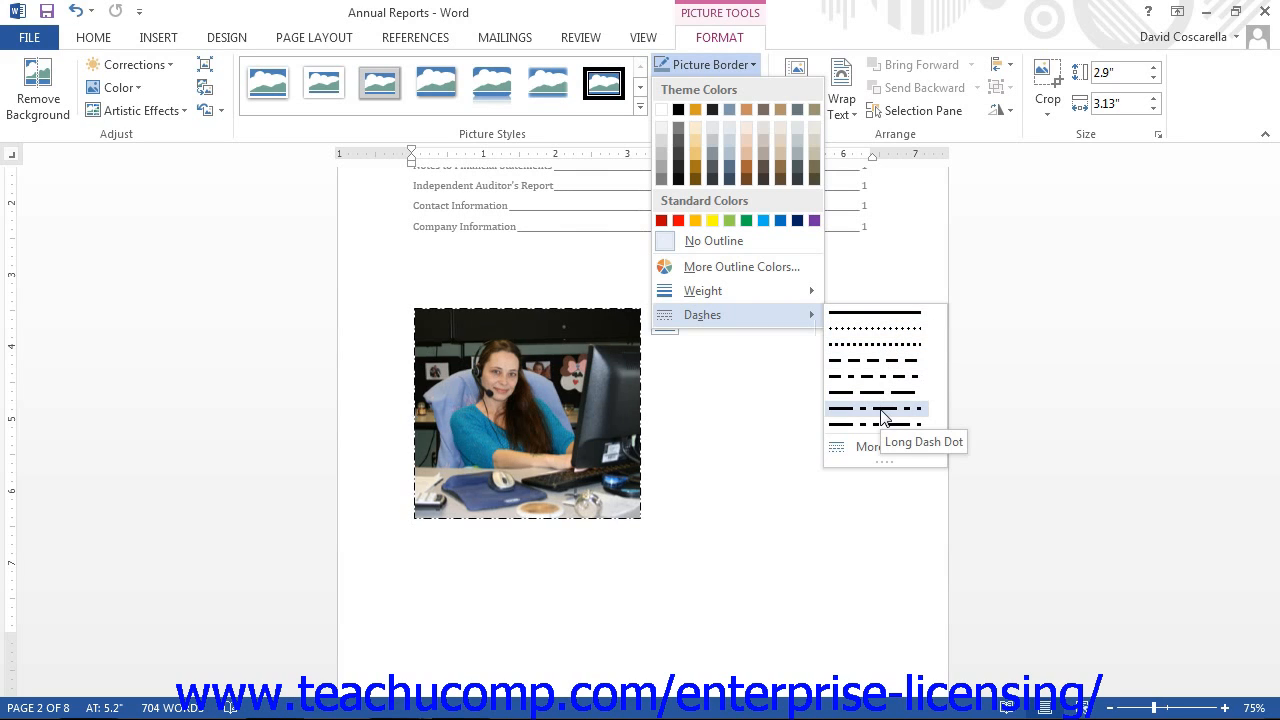
{"action": "left_click", "coordinate": [751, 390]}
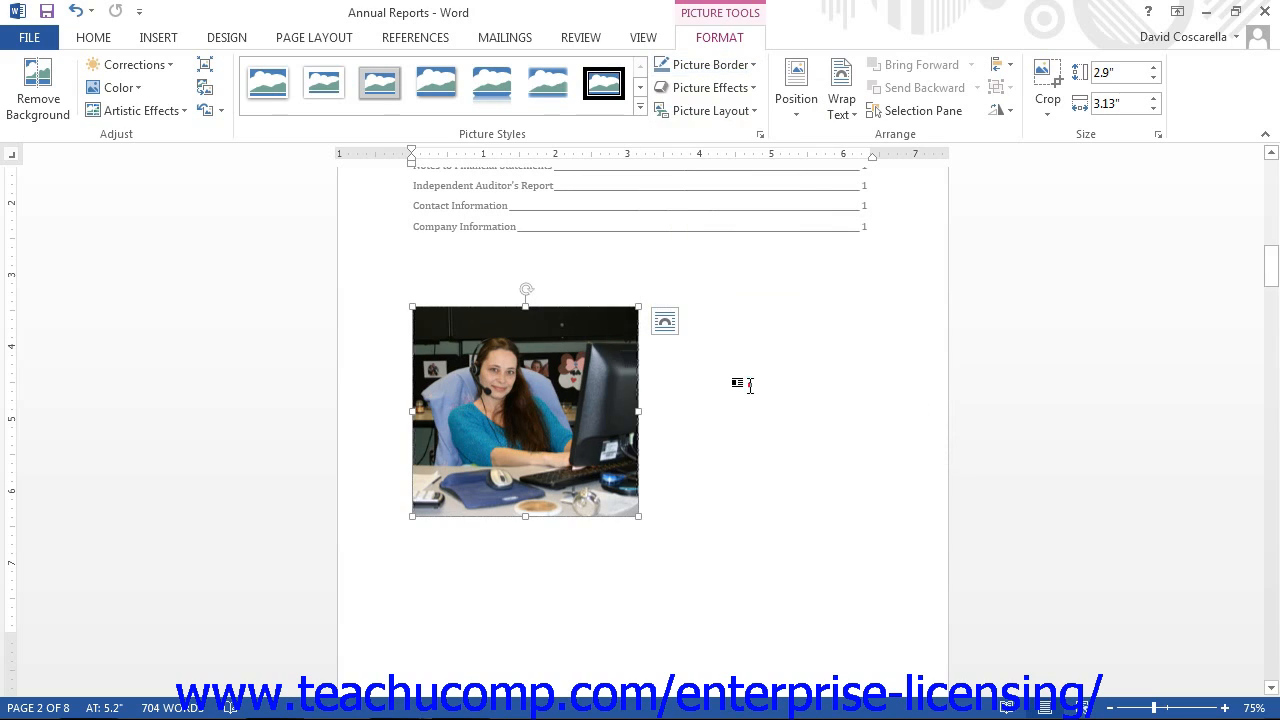
Step: Look through the picture effects and apply an outer shadow to the photo
{"action": "left_click", "coordinate": [722, 88]}
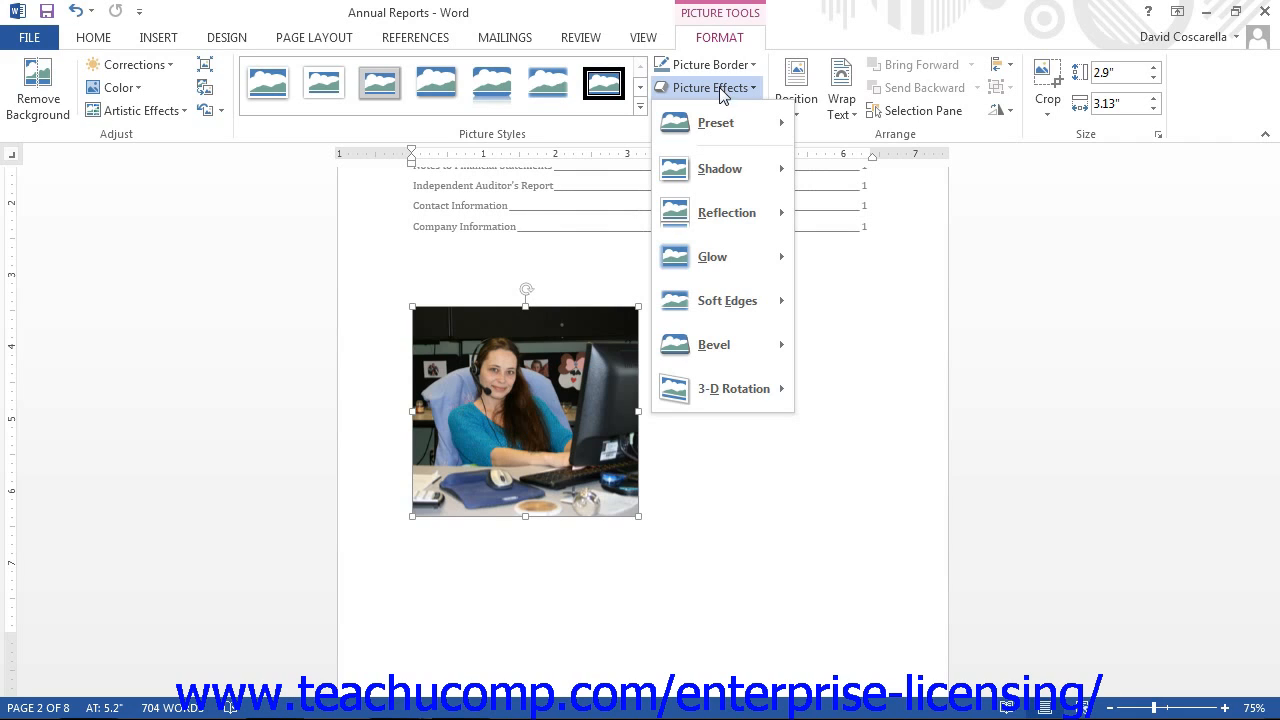
{"action": "mouse_move", "coordinate": [732, 122]}
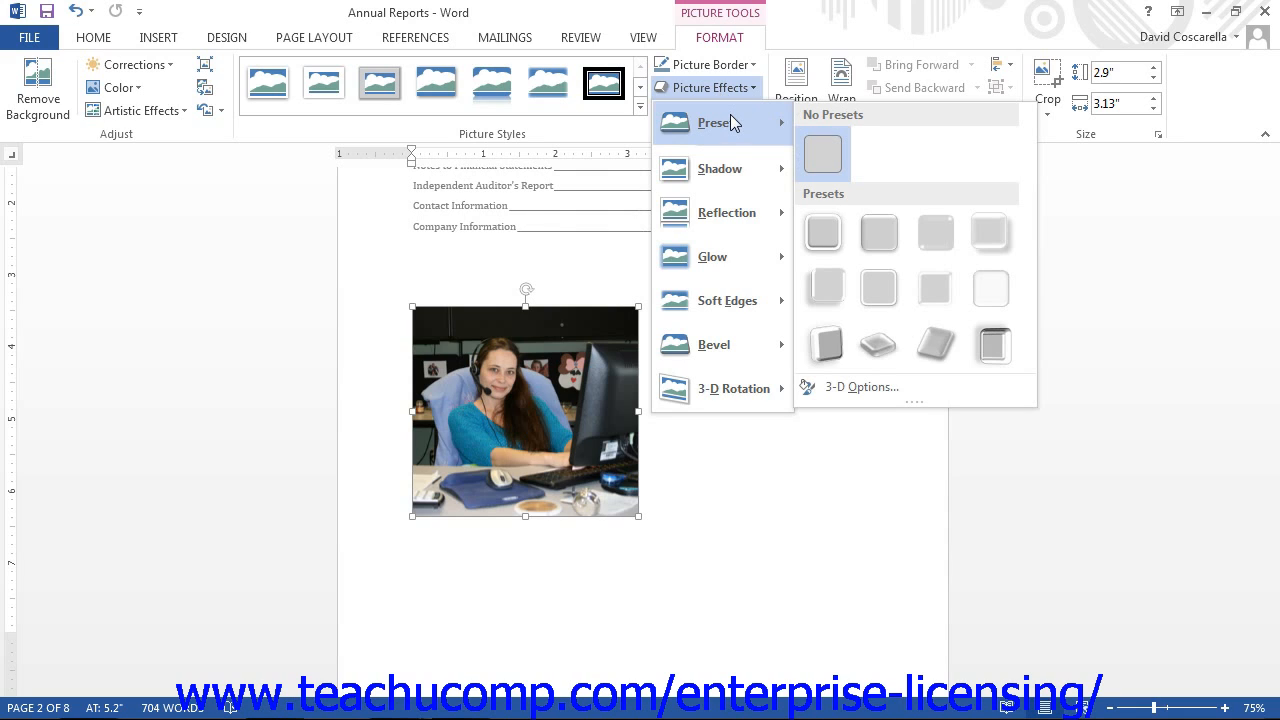
{"action": "mouse_move", "coordinate": [760, 170]}
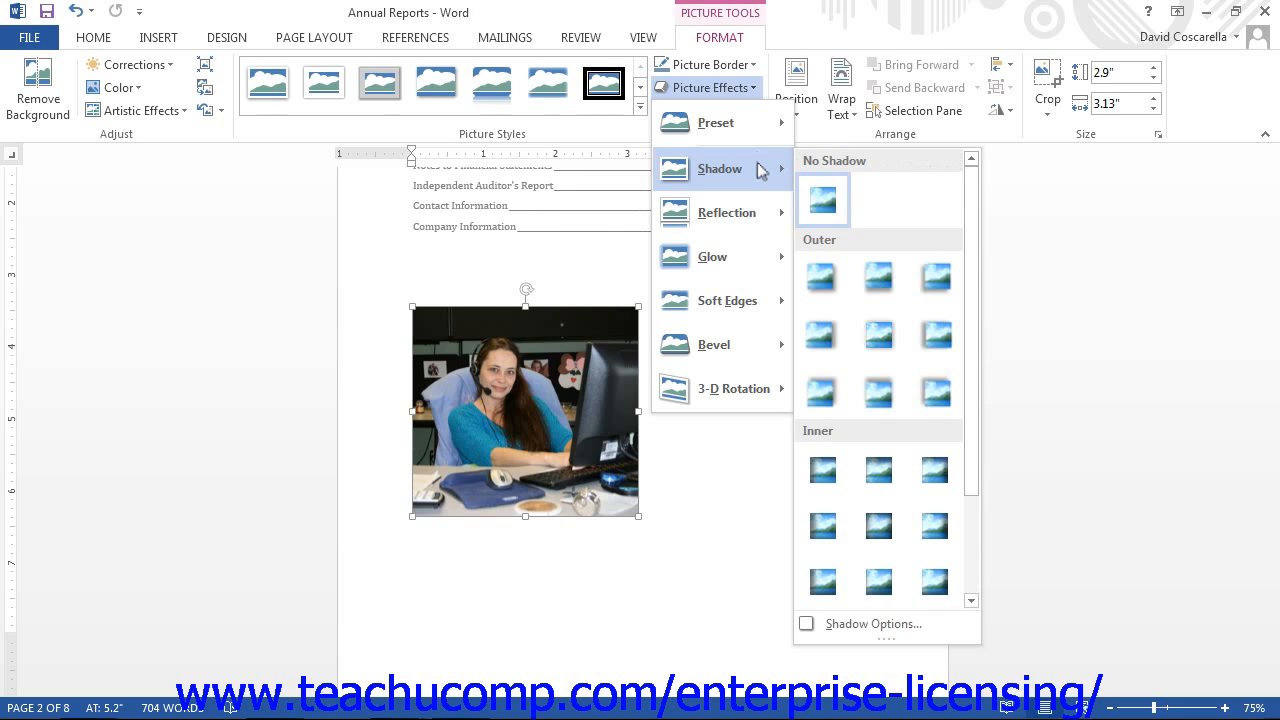
{"action": "mouse_move", "coordinate": [760, 213]}
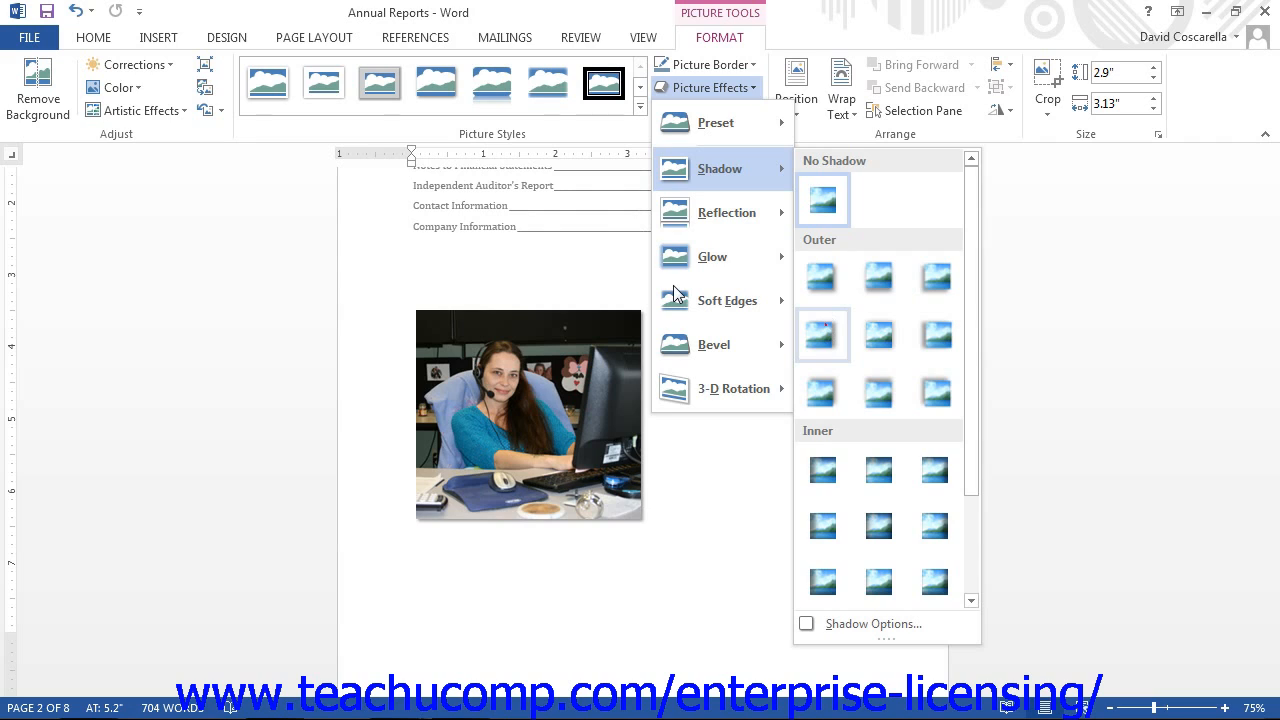
{"action": "left_click", "coordinate": [620, 266]}
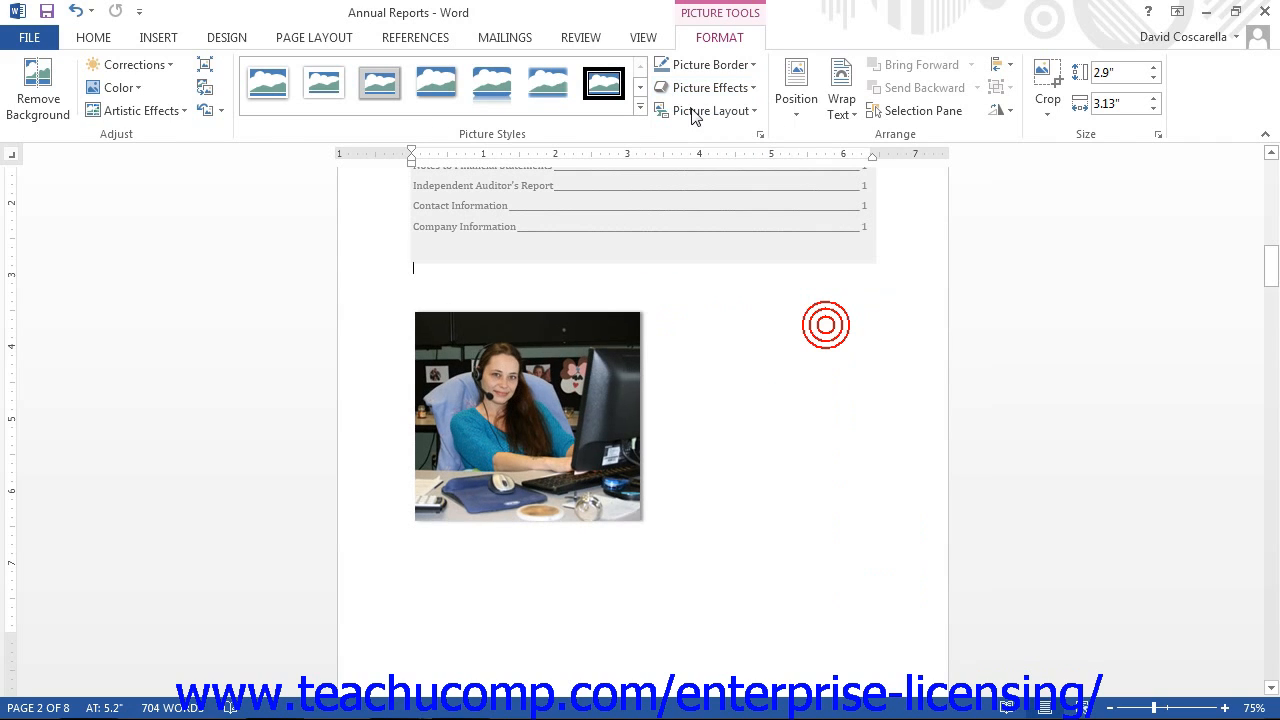
Step: Reselect the photo and examine the picture layouts it can be converted to
{"action": "left_click", "coordinate": [691, 108]}
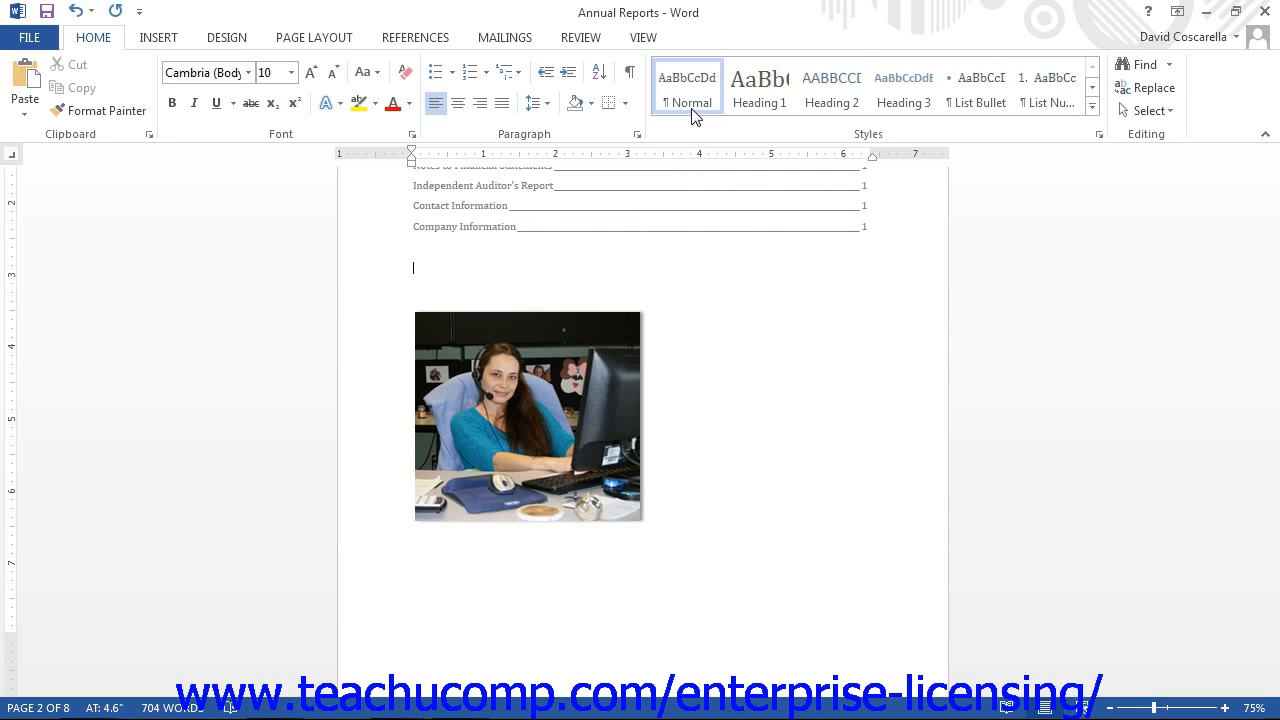
{"action": "left_click", "coordinate": [546, 394]}
{"action": "left_click", "coordinate": [720, 40]}
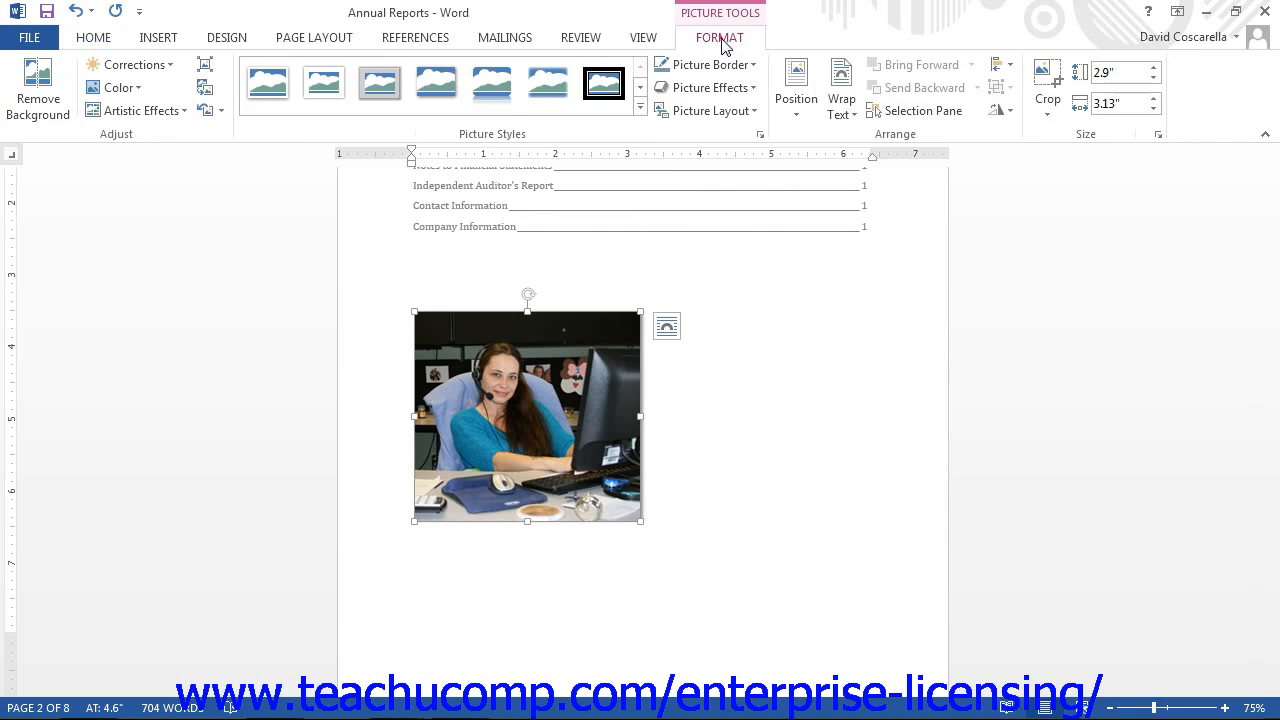
{"action": "left_click", "coordinate": [710, 113]}
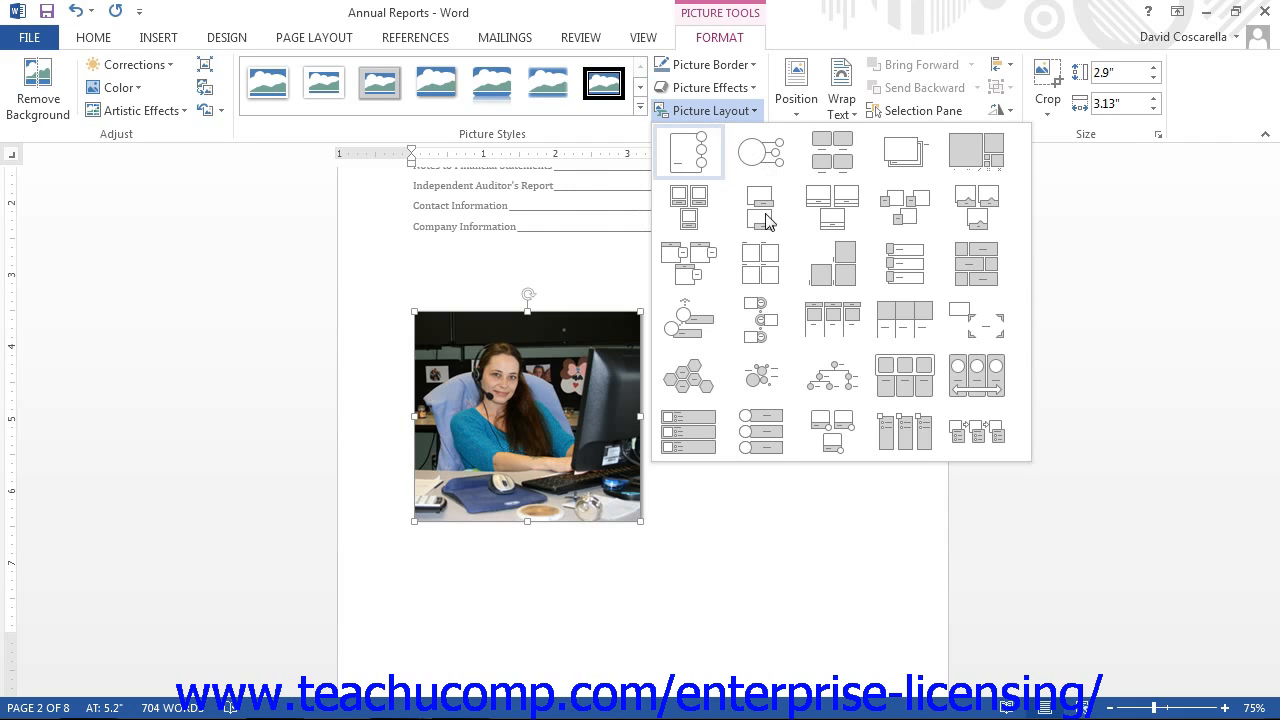
{"action": "key", "text": "Escape"}
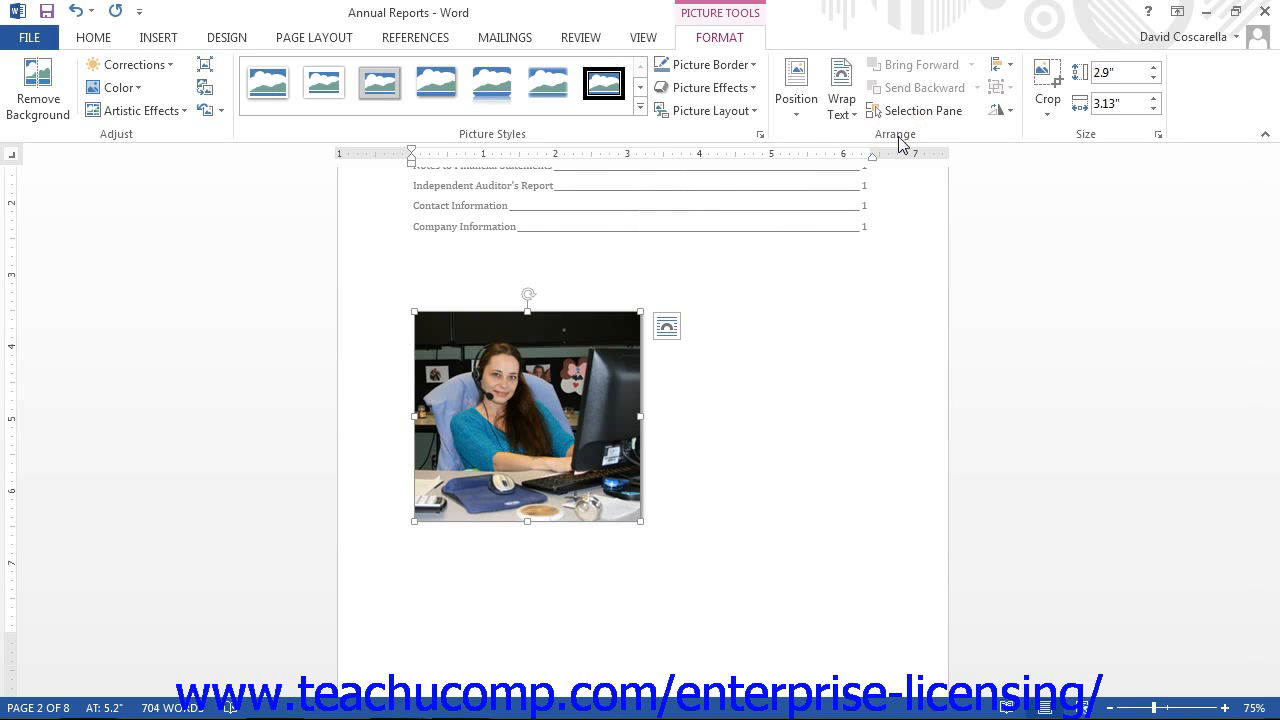
Step: Examine the position presets and the text wrapping choices available for the photo
{"action": "left_click", "coordinate": [796, 100]}
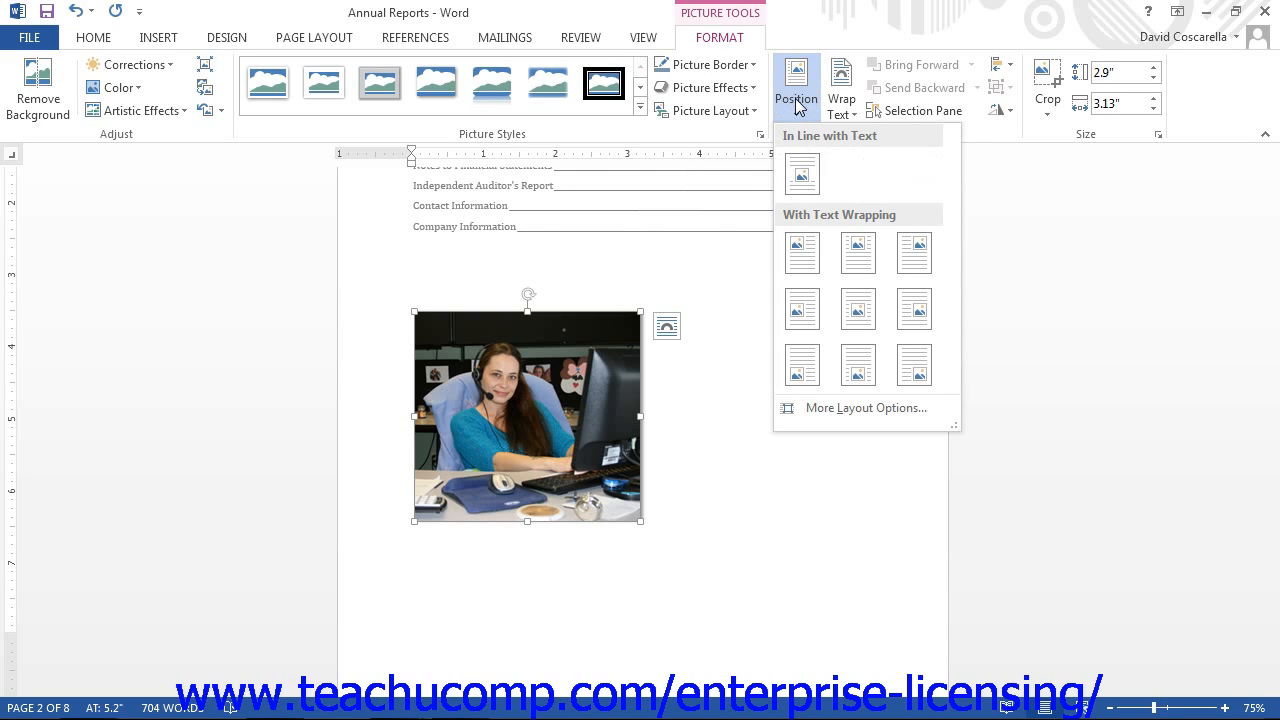
{"action": "left_click", "coordinate": [797, 100]}
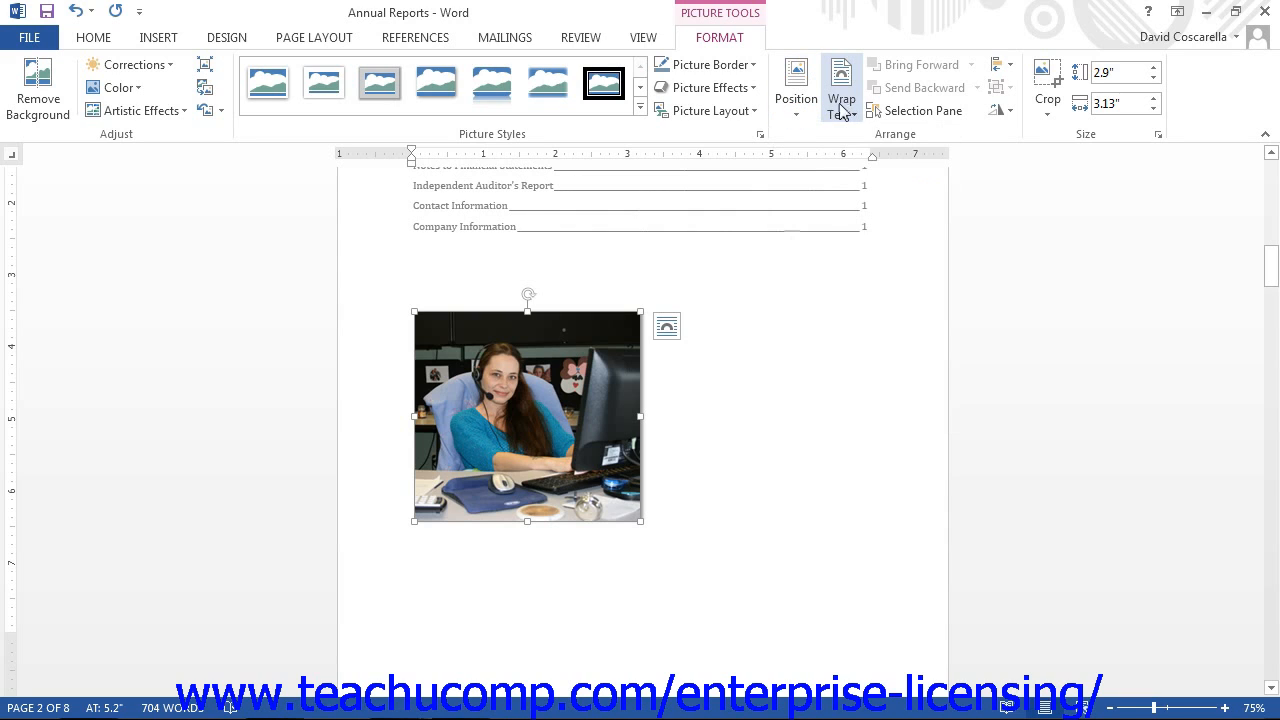
{"action": "left_click", "coordinate": [841, 108]}
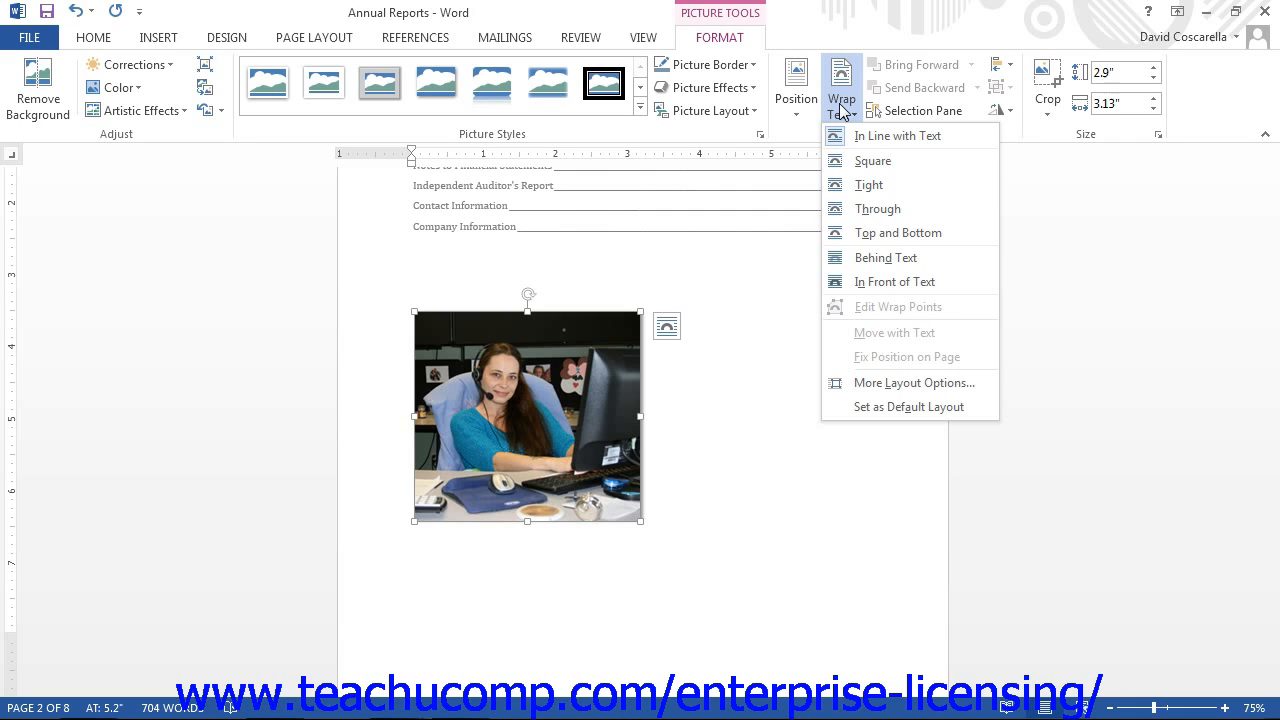
{"action": "left_click", "coordinate": [840, 110]}
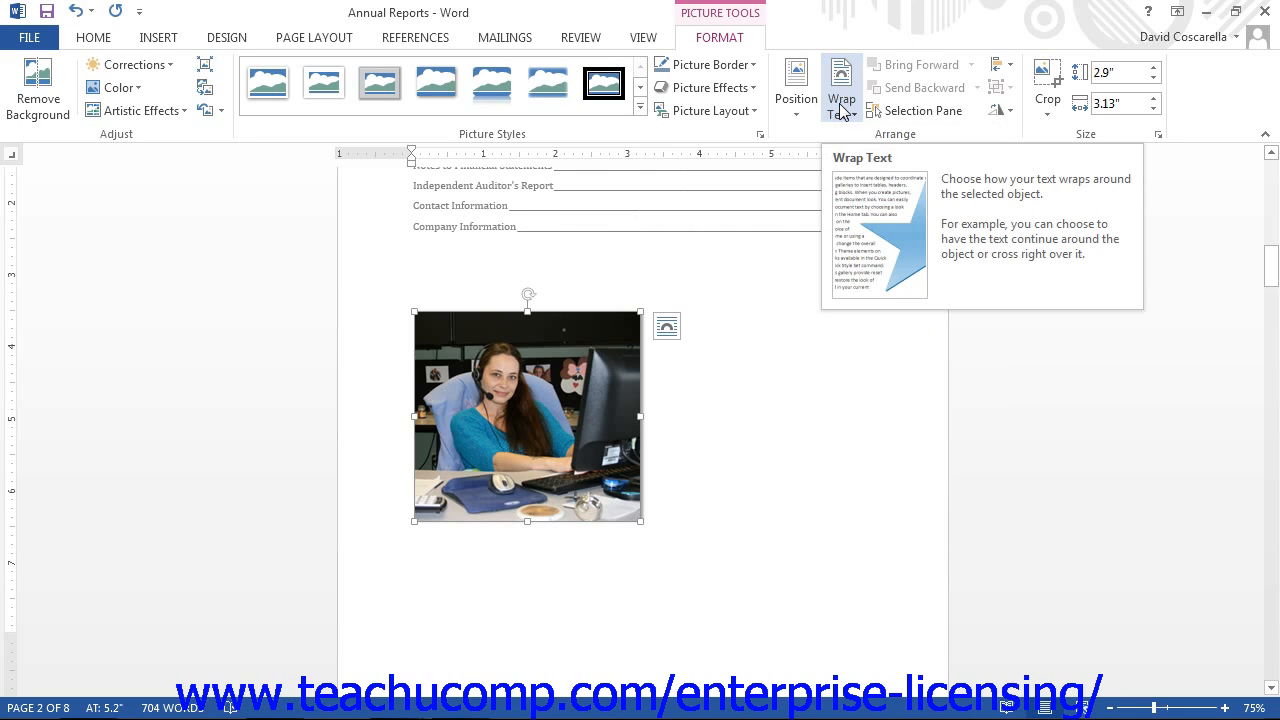
Step: Show the Selection pane to view the objects on the page, and close it again
{"action": "left_click", "coordinate": [916, 111]}
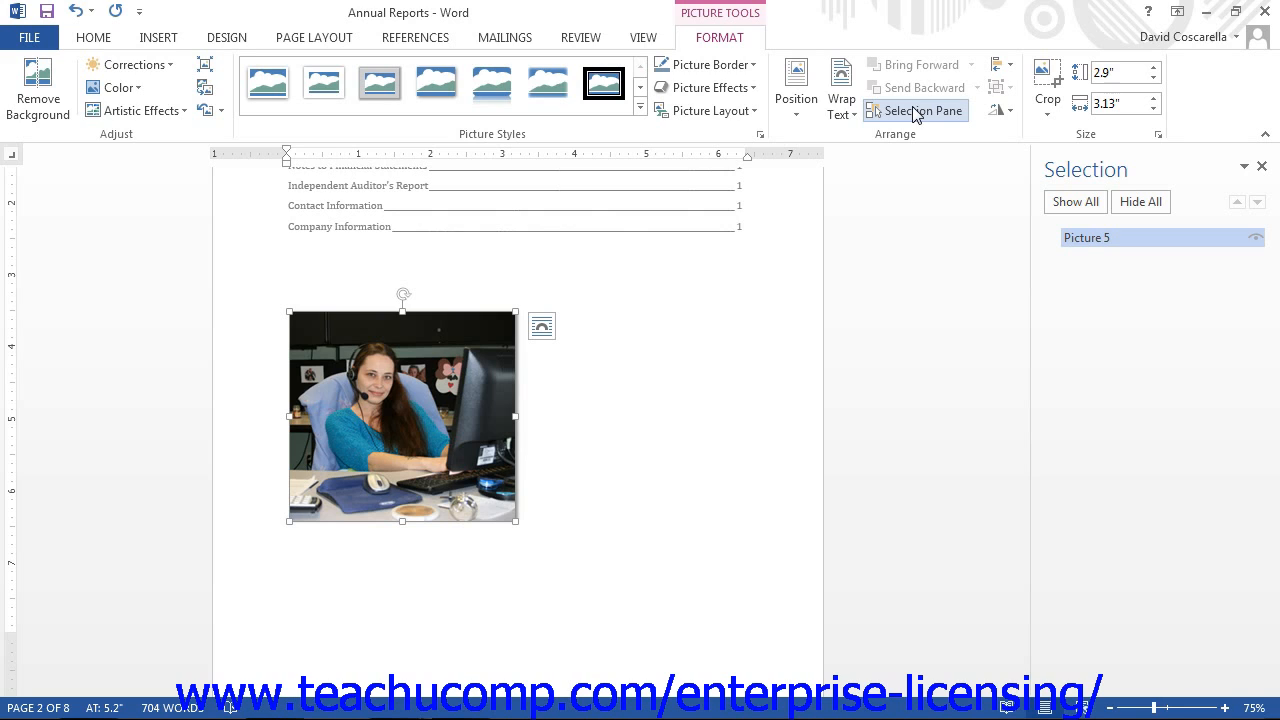
{"action": "left_click", "coordinate": [1261, 166]}
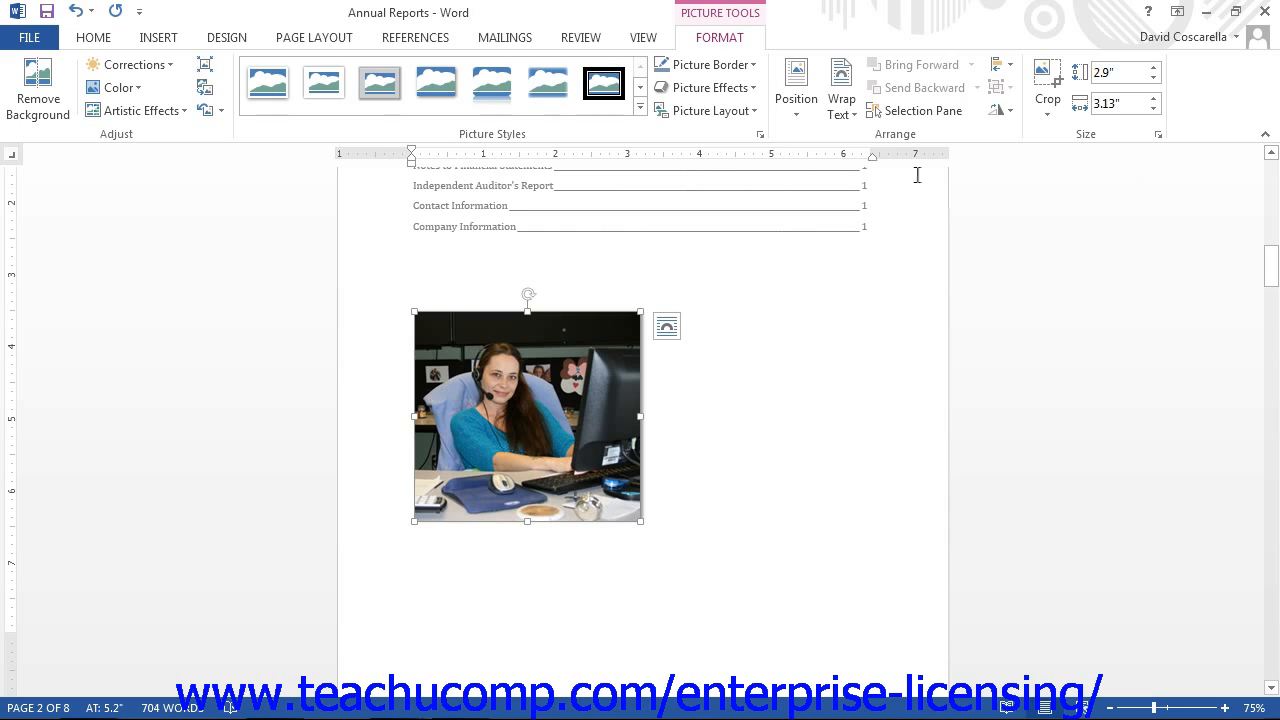
Step: Check the photo's alignment options and preview the Flip Vertical rotation choice without applying it
{"action": "left_click", "coordinate": [995, 72]}
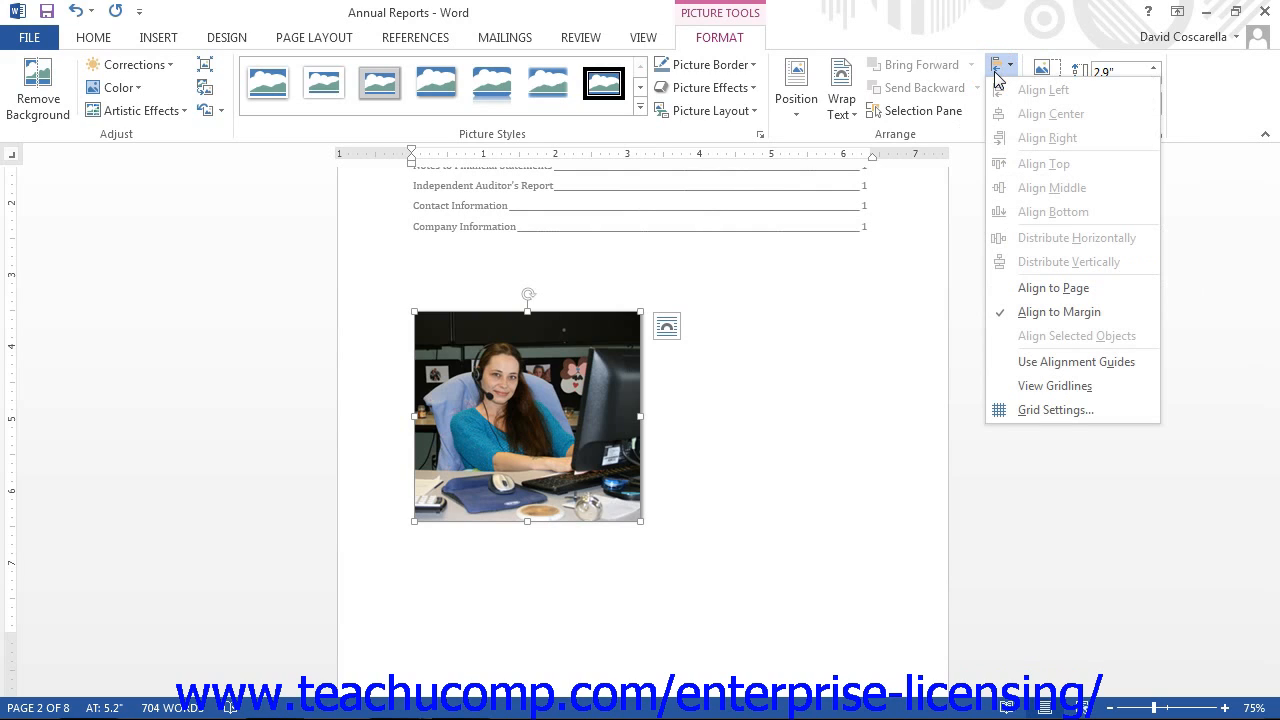
{"action": "left_click", "coordinate": [995, 72]}
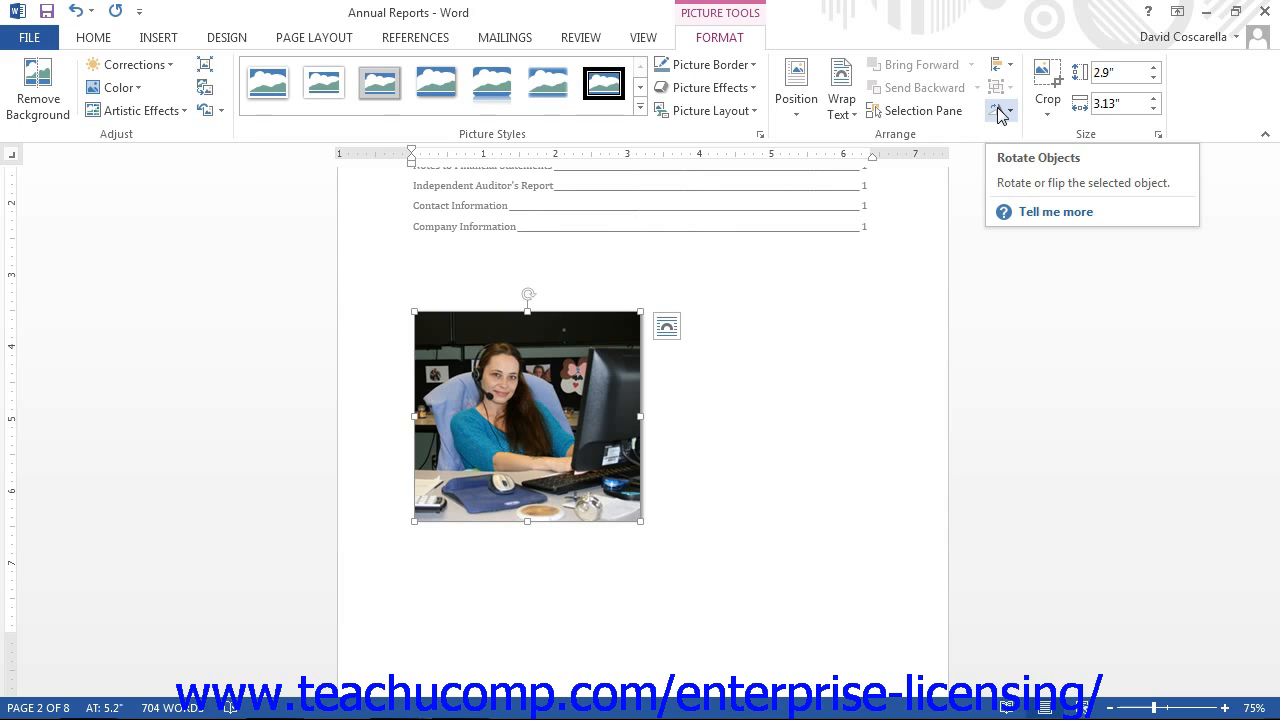
{"action": "left_click", "coordinate": [1000, 112]}
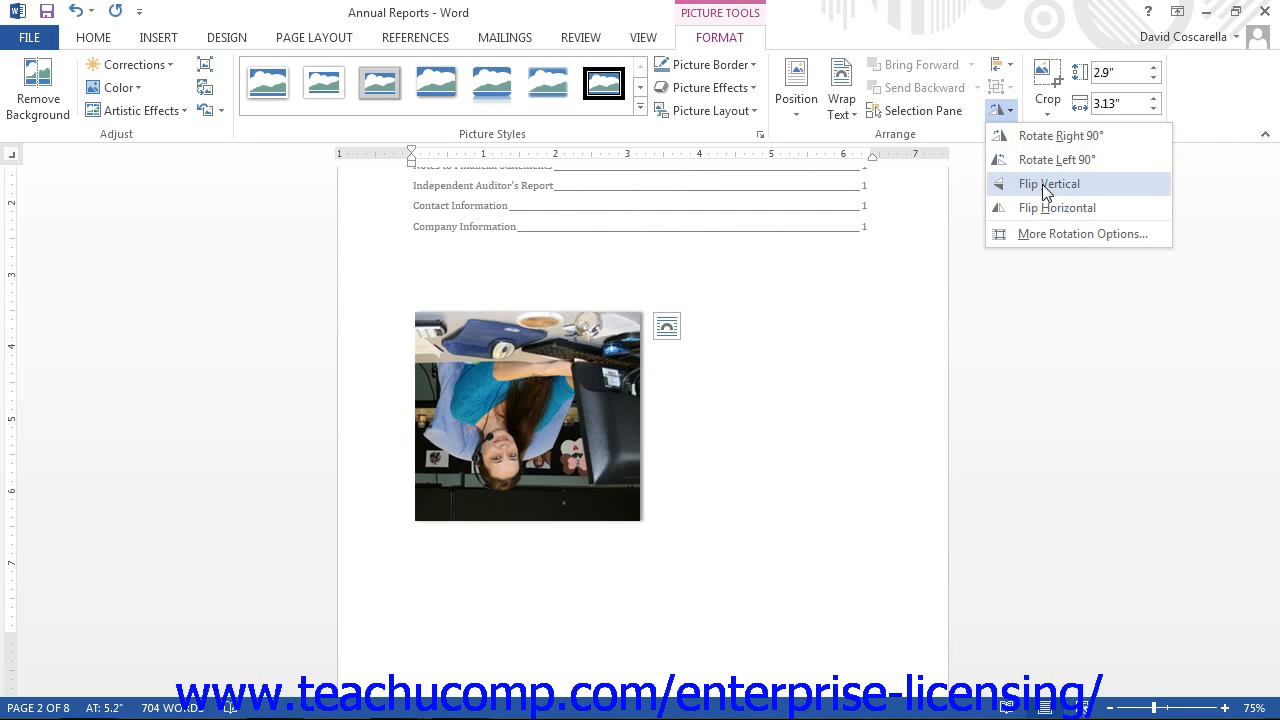
{"action": "left_click", "coordinate": [931, 306]}
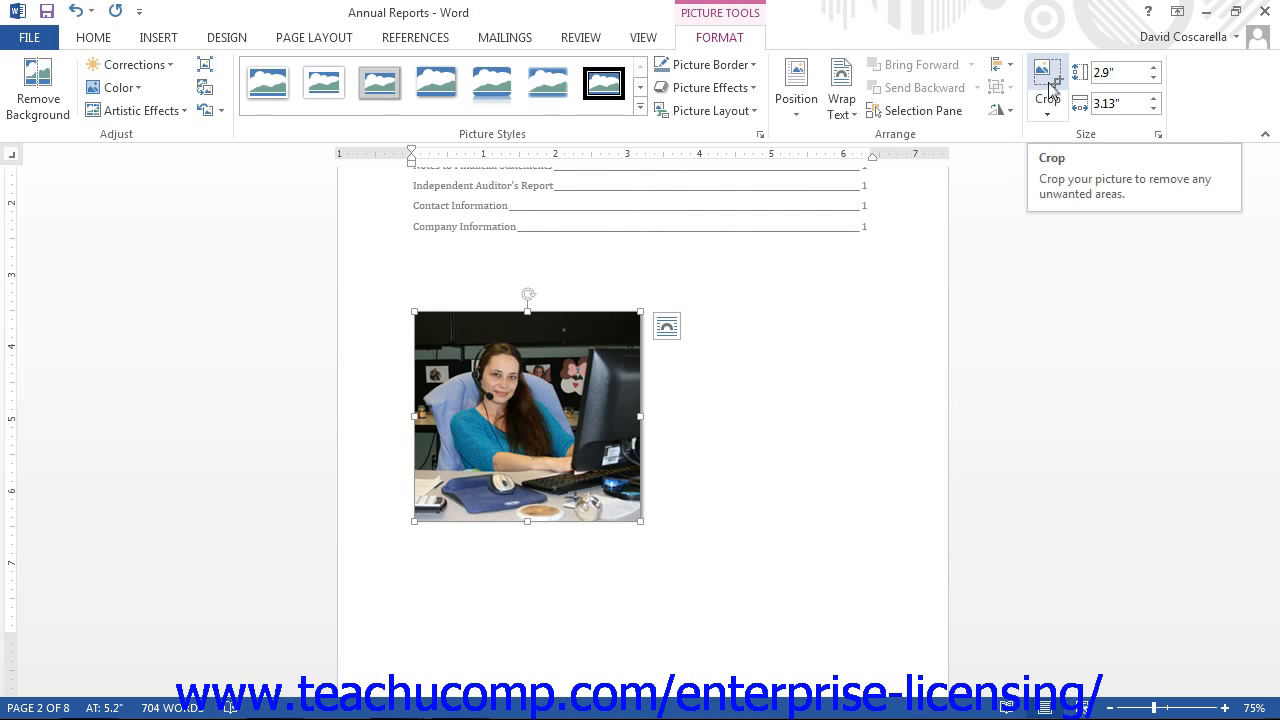
Step: Crop the photo inward from its upper-right corner to about 2.48" high by 2.76" wide
{"action": "left_click", "coordinate": [1050, 88]}
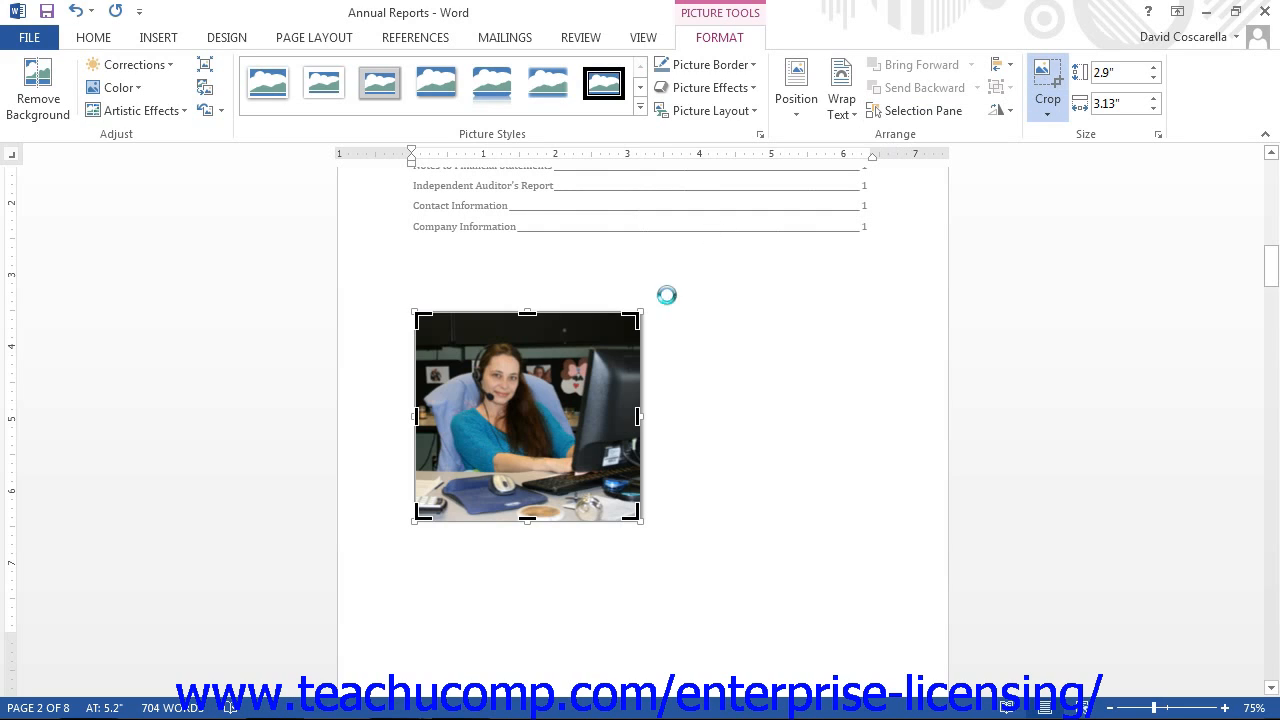
{"action": "left_click_drag", "start_coordinate": [635, 317], "coordinate": [614, 343]}
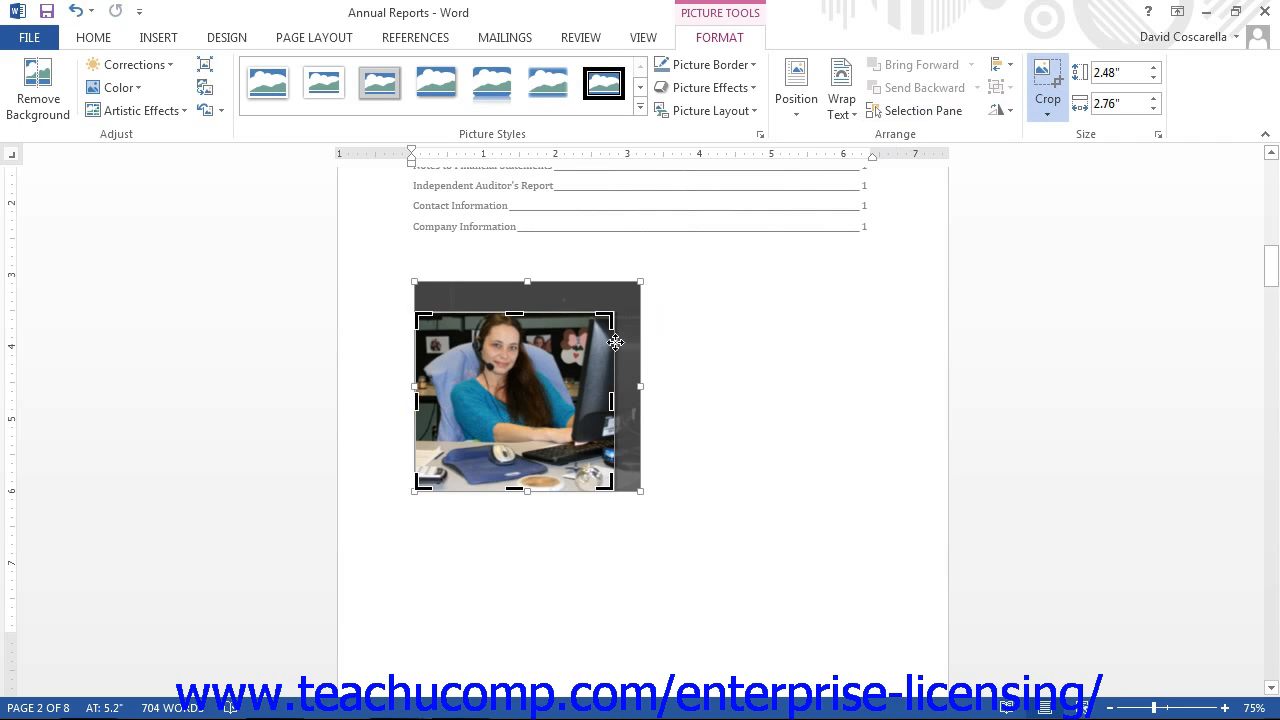
{"action": "left_click", "coordinate": [1043, 87]}
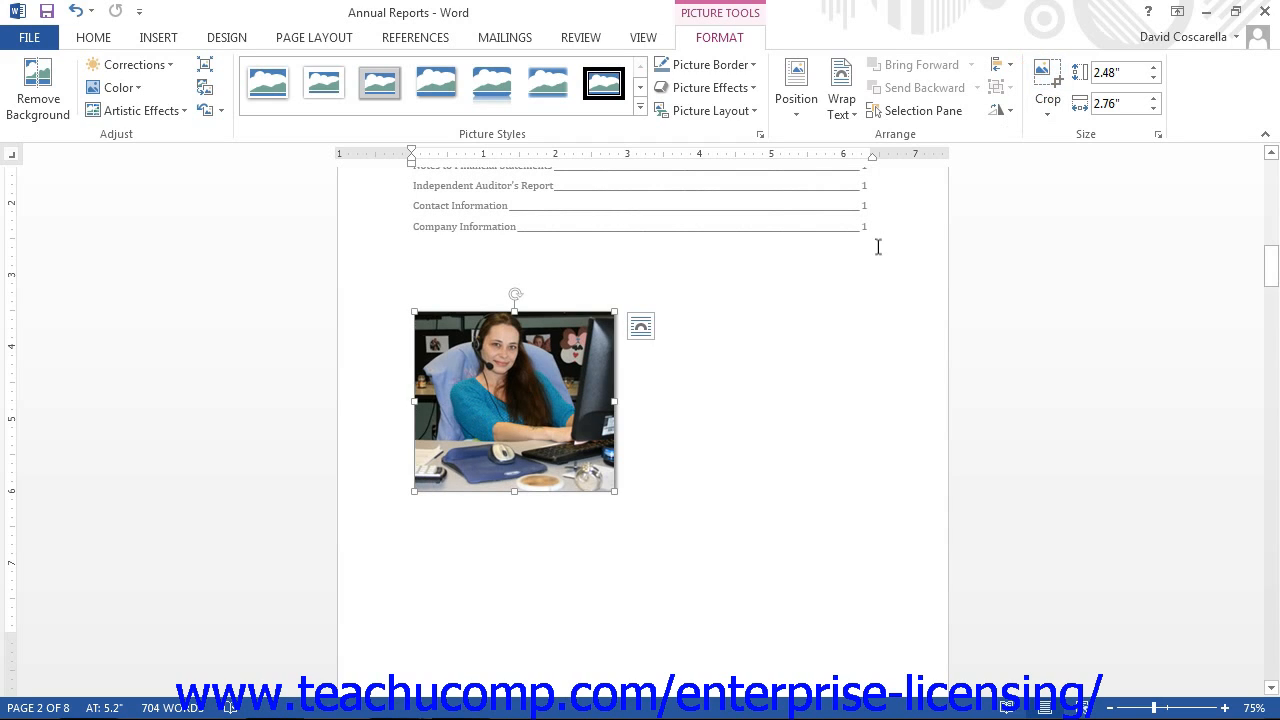
Step: Extend the photo's crop outward at the upper-right corner to about 2.56" by 2.94", and reset the picture's formatting
{"action": "left_click", "coordinate": [1043, 80]}
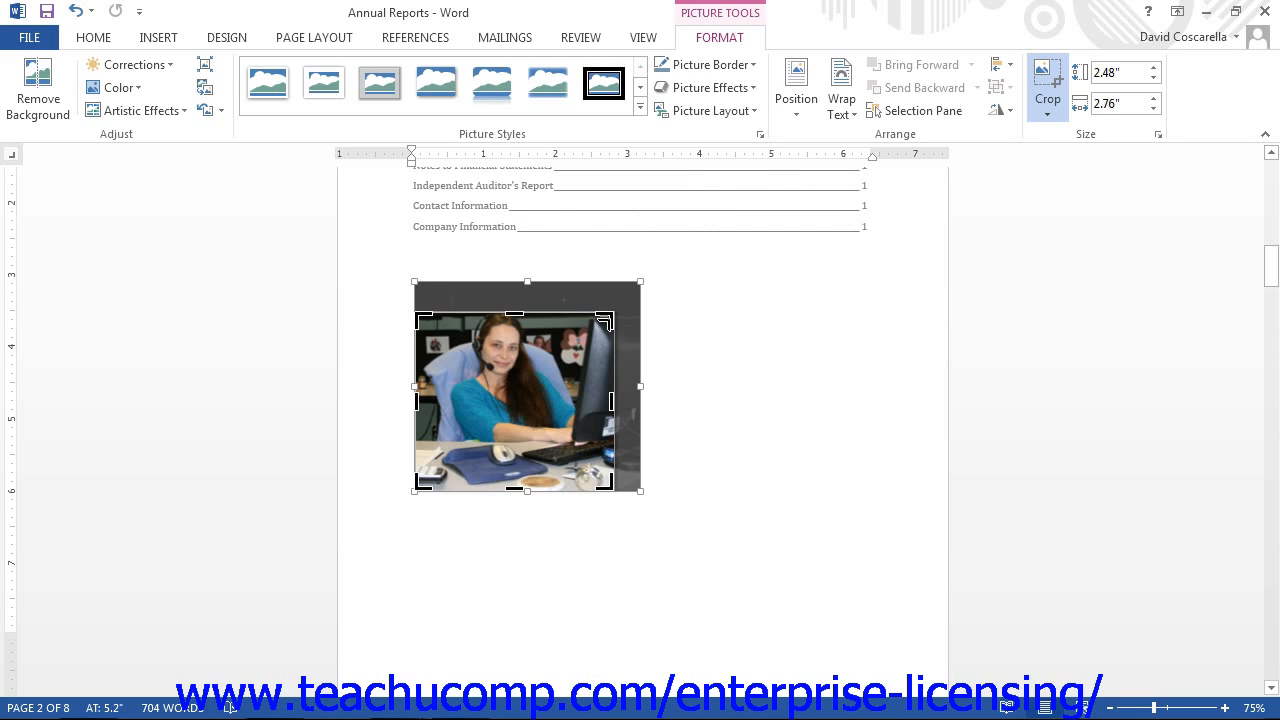
{"action": "left_click_drag", "start_coordinate": [604, 321], "coordinate": [627, 305]}
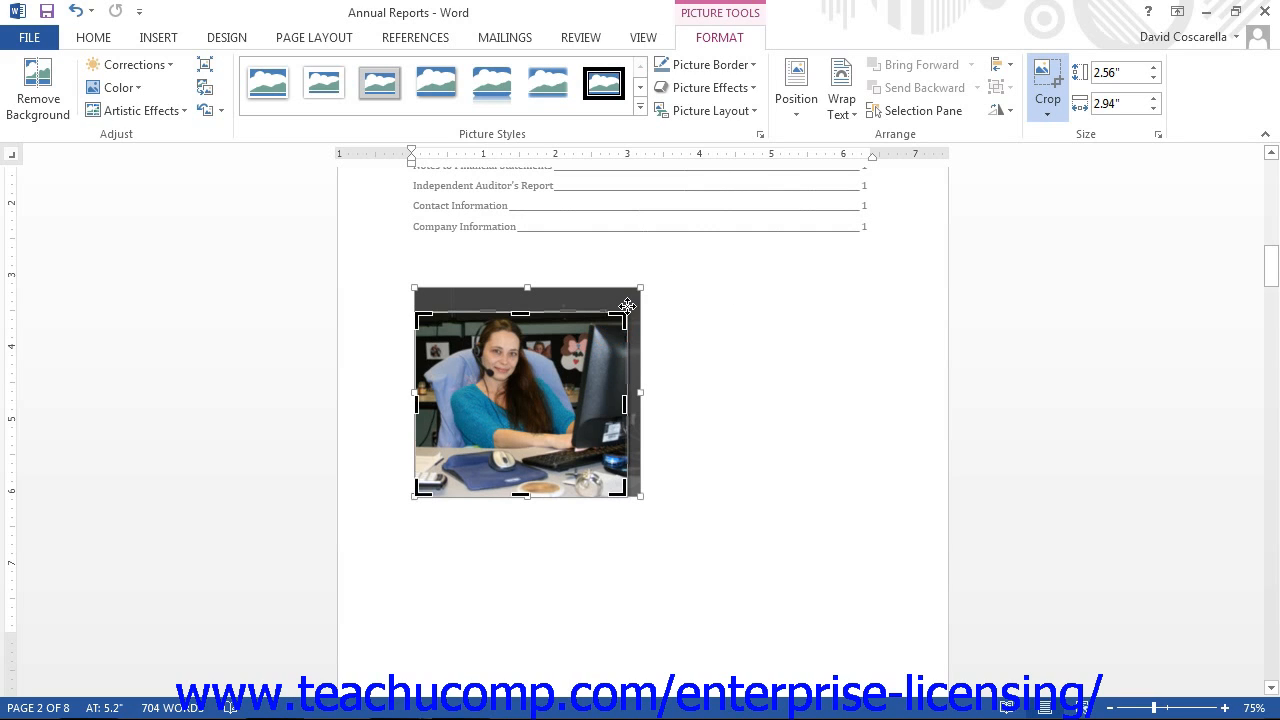
{"action": "left_click", "coordinate": [1041, 85]}
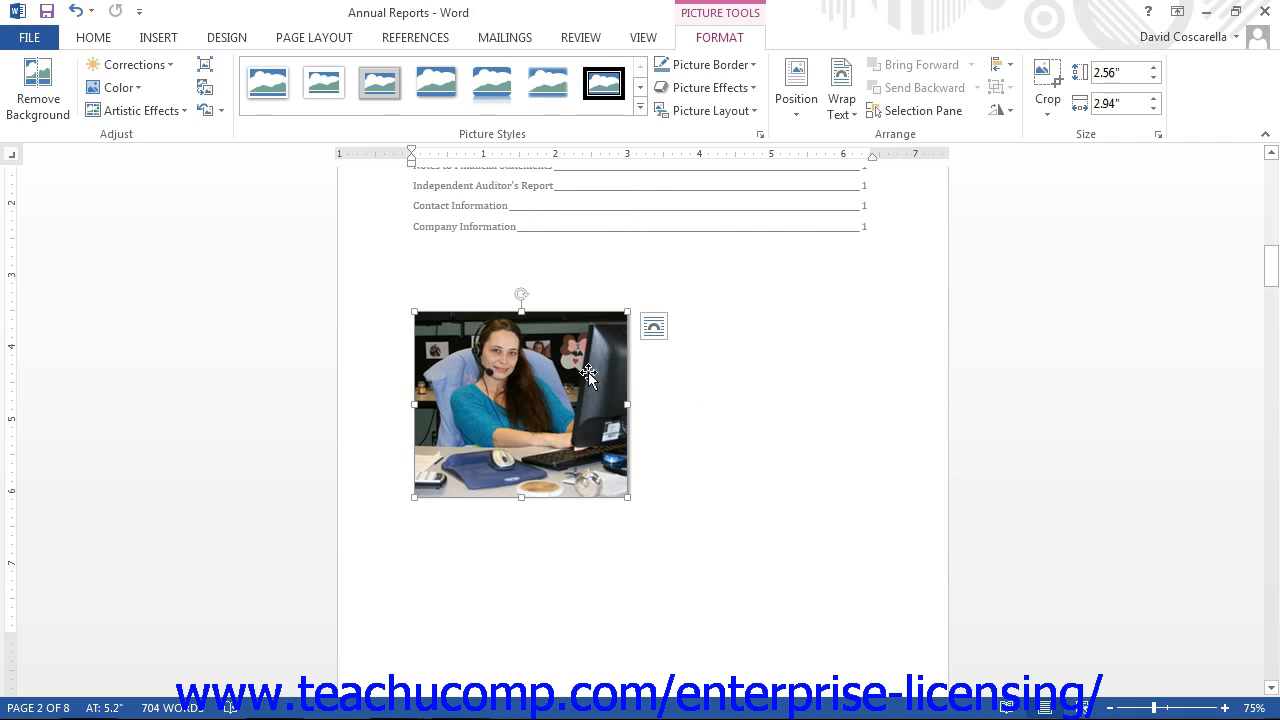
{"action": "left_click", "coordinate": [206, 112]}
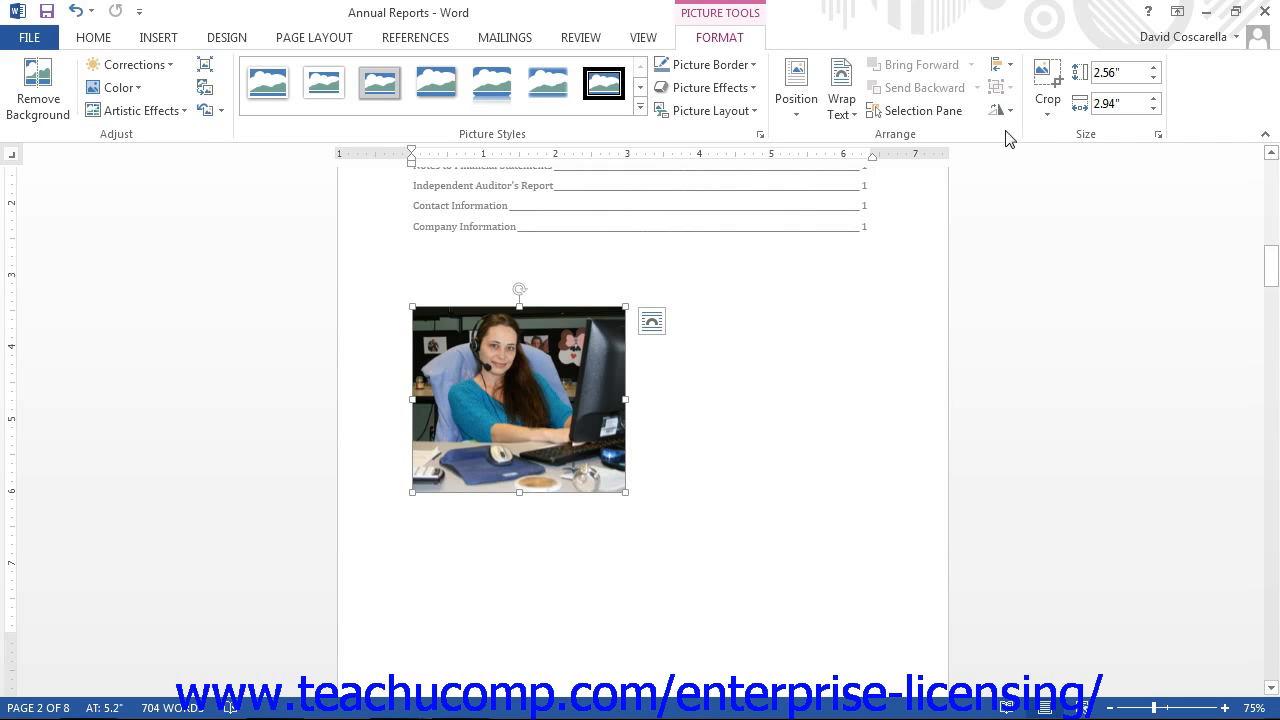
Step: Examine the other crop options for the photo, including Crop to Shape and the Aspect Ratio choices
{"action": "left_click", "coordinate": [1047, 114]}
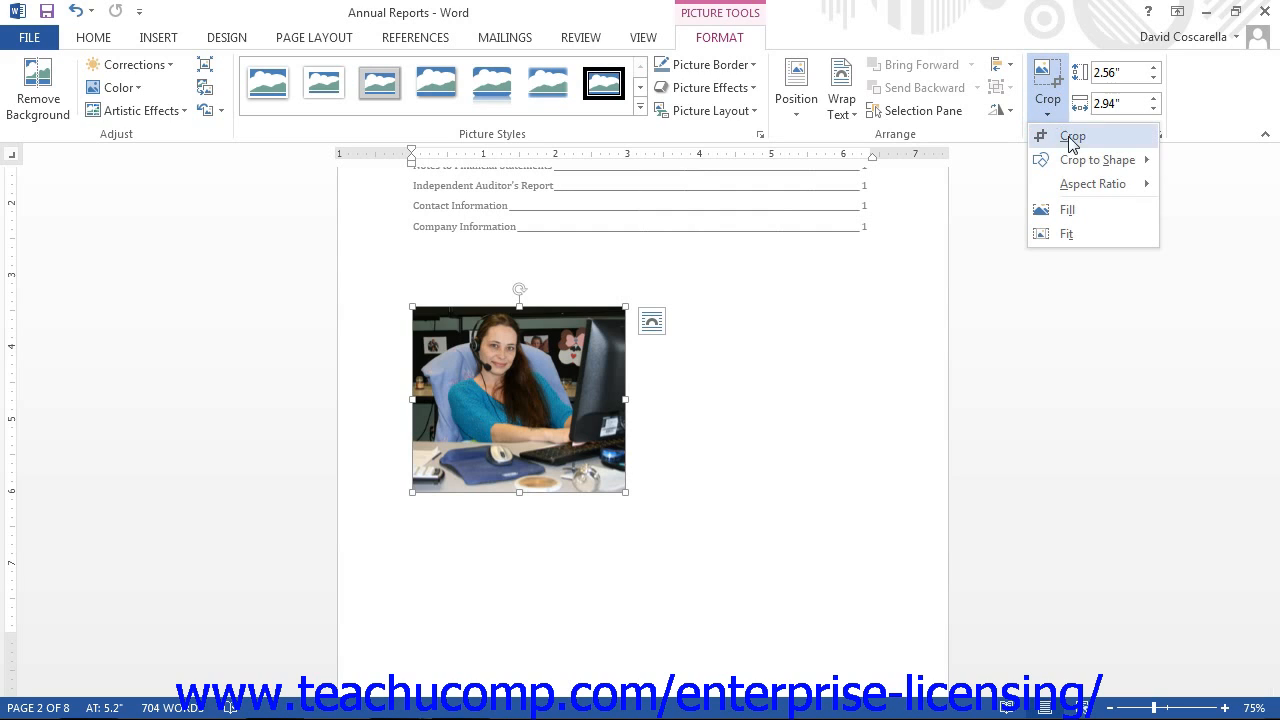
{"action": "mouse_move", "coordinate": [1076, 160]}
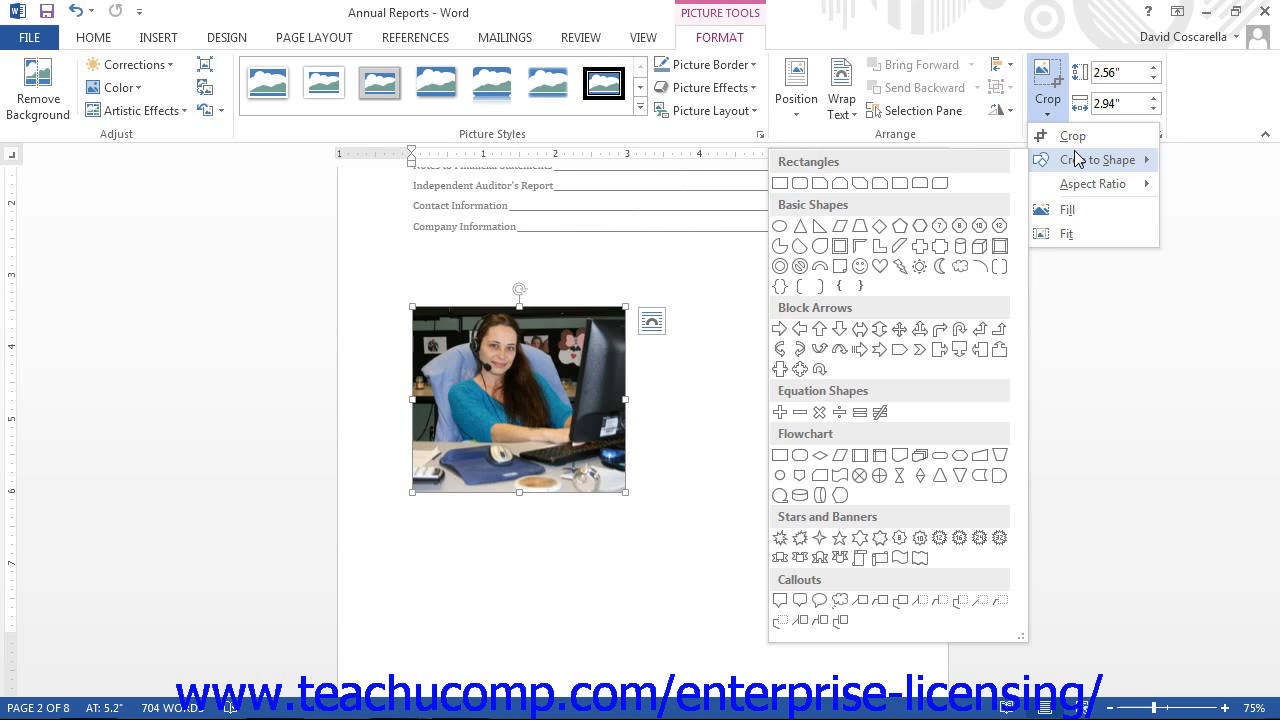
{"action": "mouse_move", "coordinate": [1088, 186]}
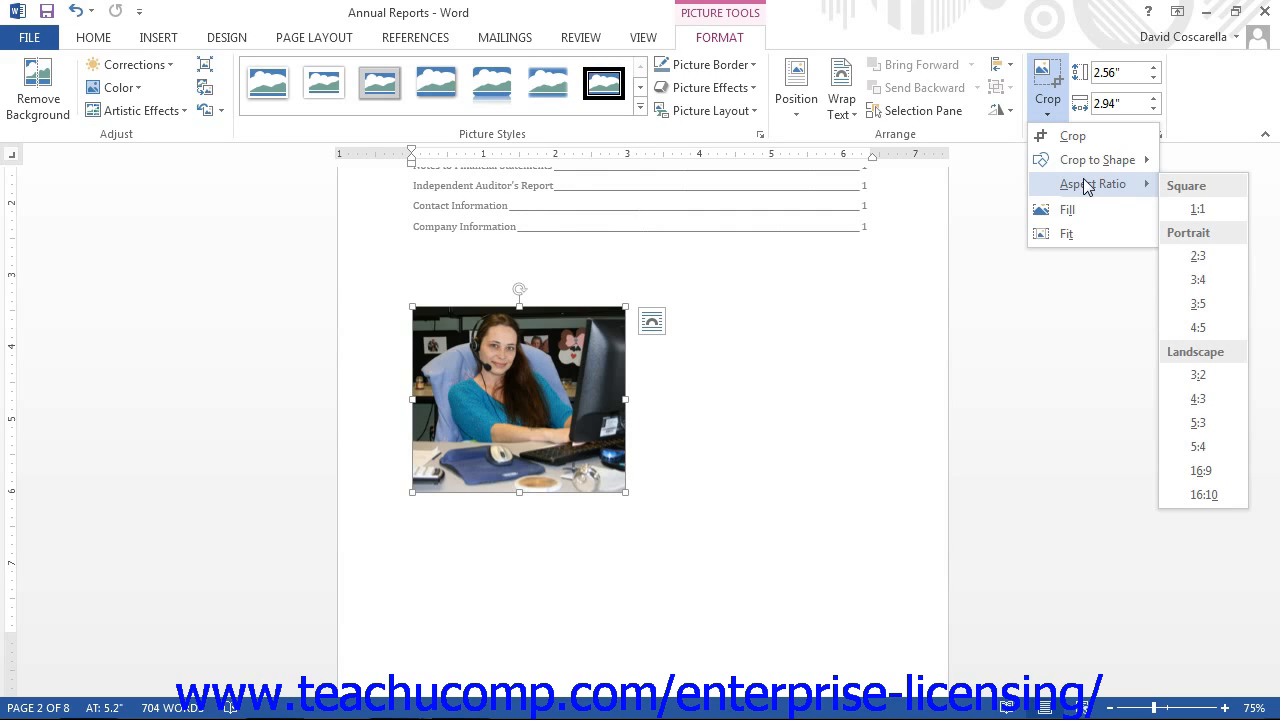
{"action": "left_click", "coordinate": [999, 203]}
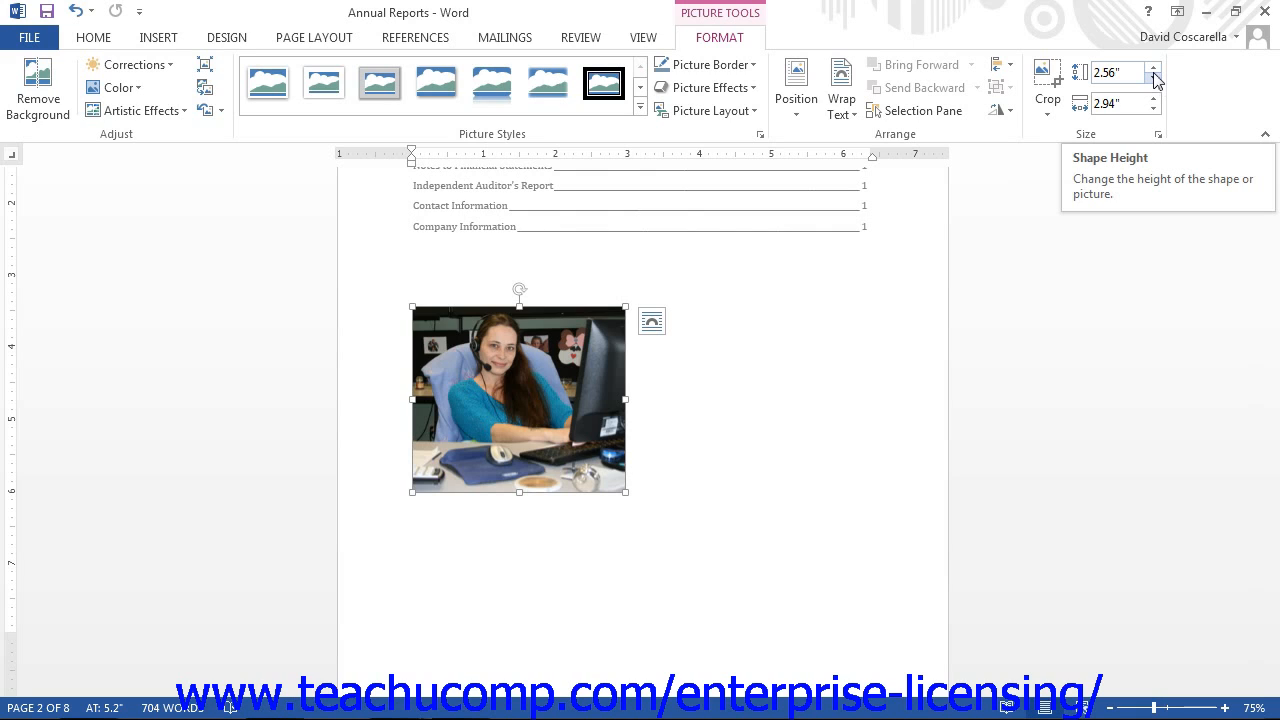
Step: Review the photo's size settings in the Layout dialog, switching Lock aspect ratio and Relative to original picture size off and back on
{"action": "left_click", "coordinate": [1158, 134]}
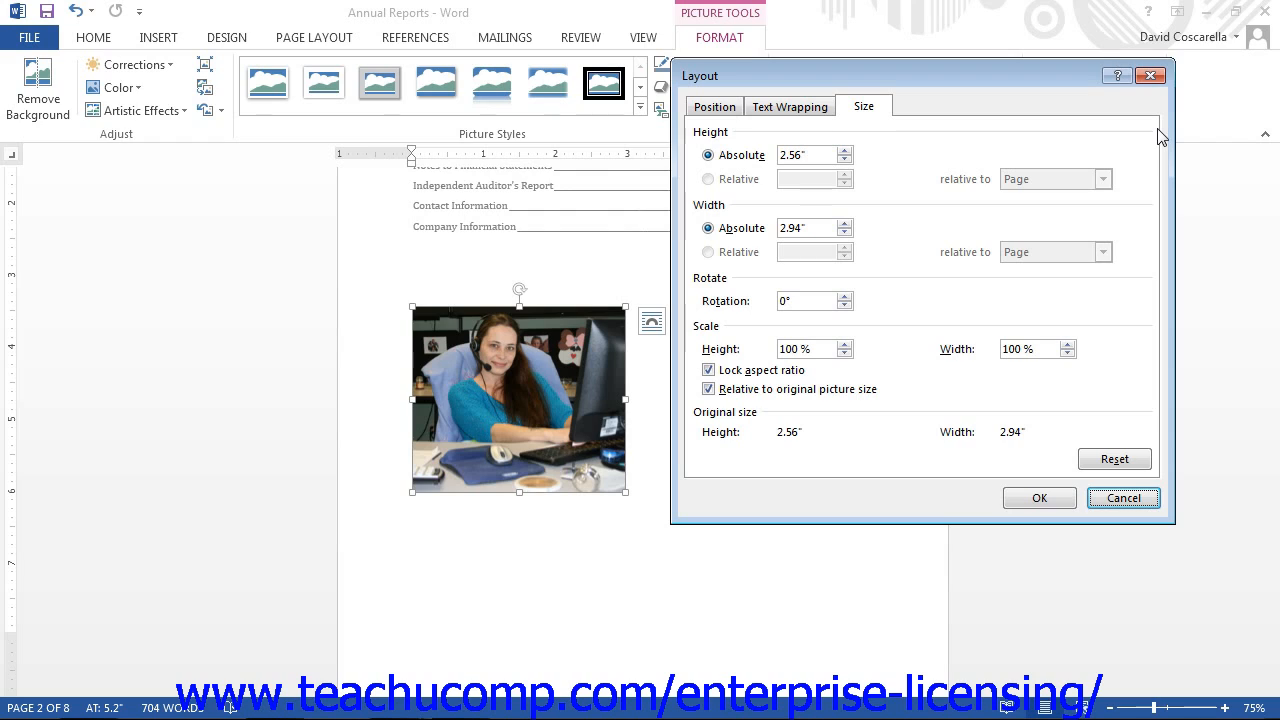
{"action": "left_click", "coordinate": [866, 110]}
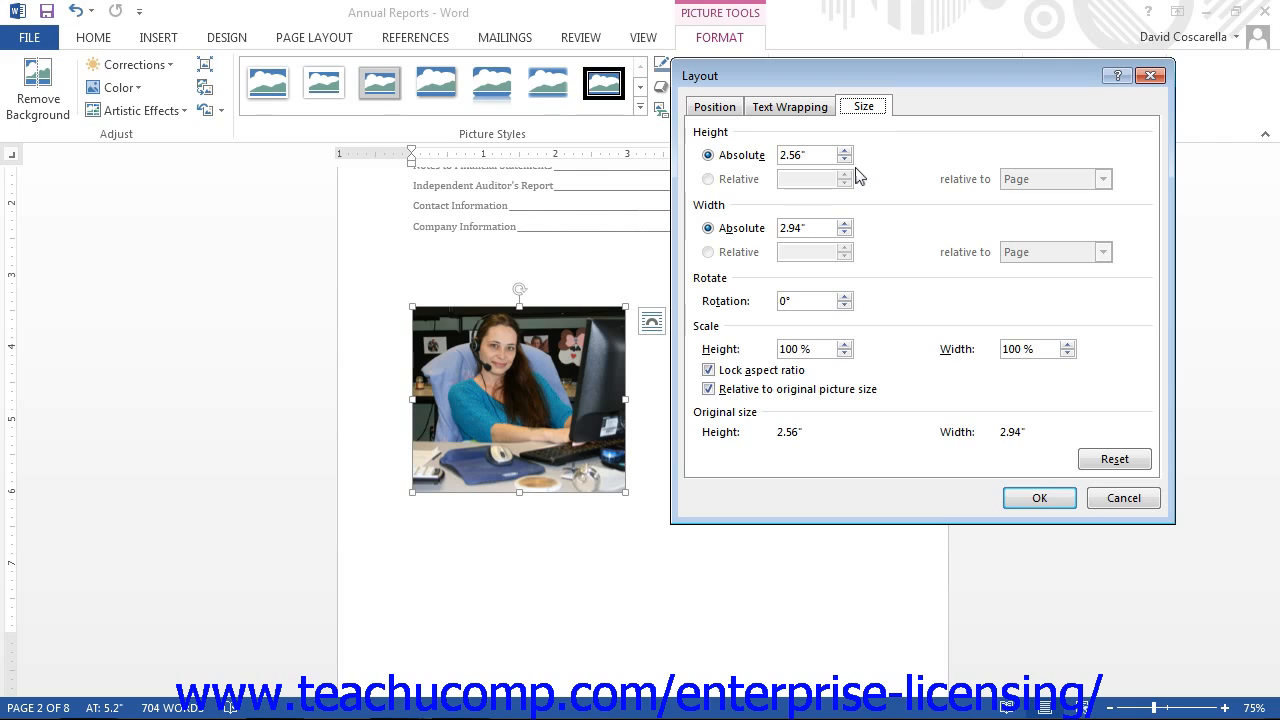
{"action": "left_click", "coordinate": [716, 373]}
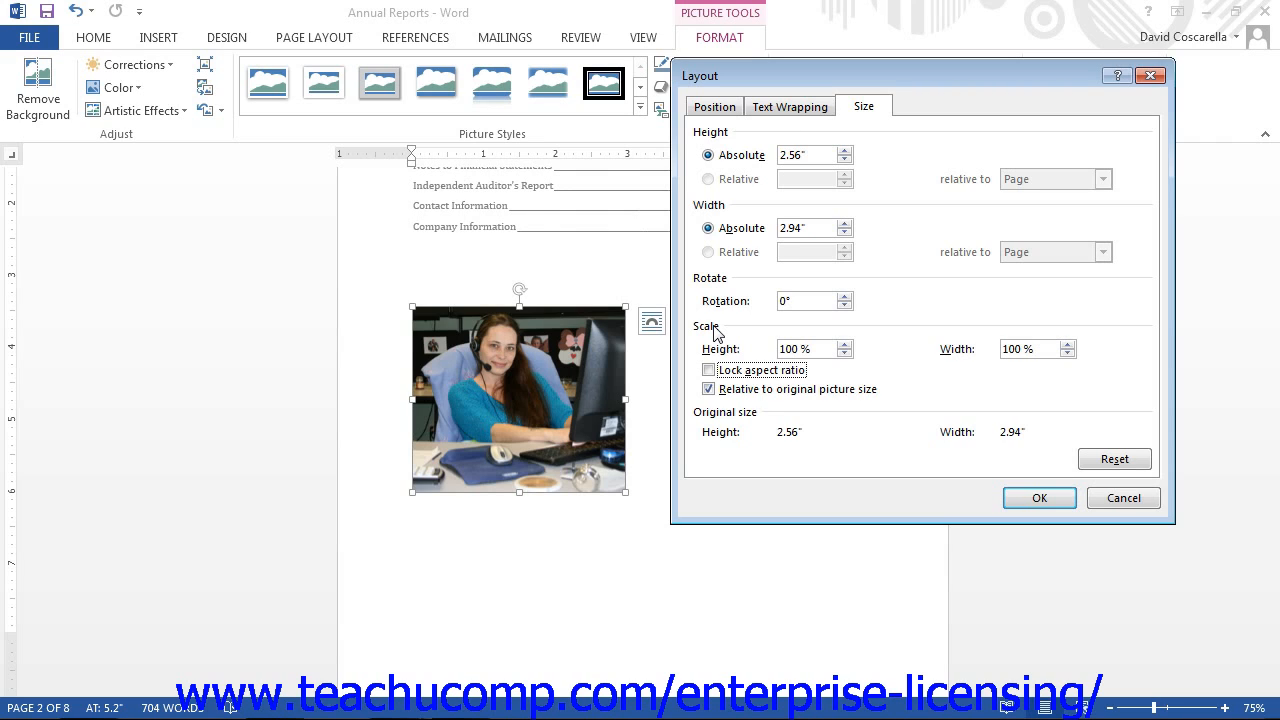
{"action": "left_click", "coordinate": [865, 354]}
{"action": "left_click", "coordinate": [709, 370]}
{"action": "left_click", "coordinate": [762, 389]}
{"action": "left_click", "coordinate": [762, 389]}
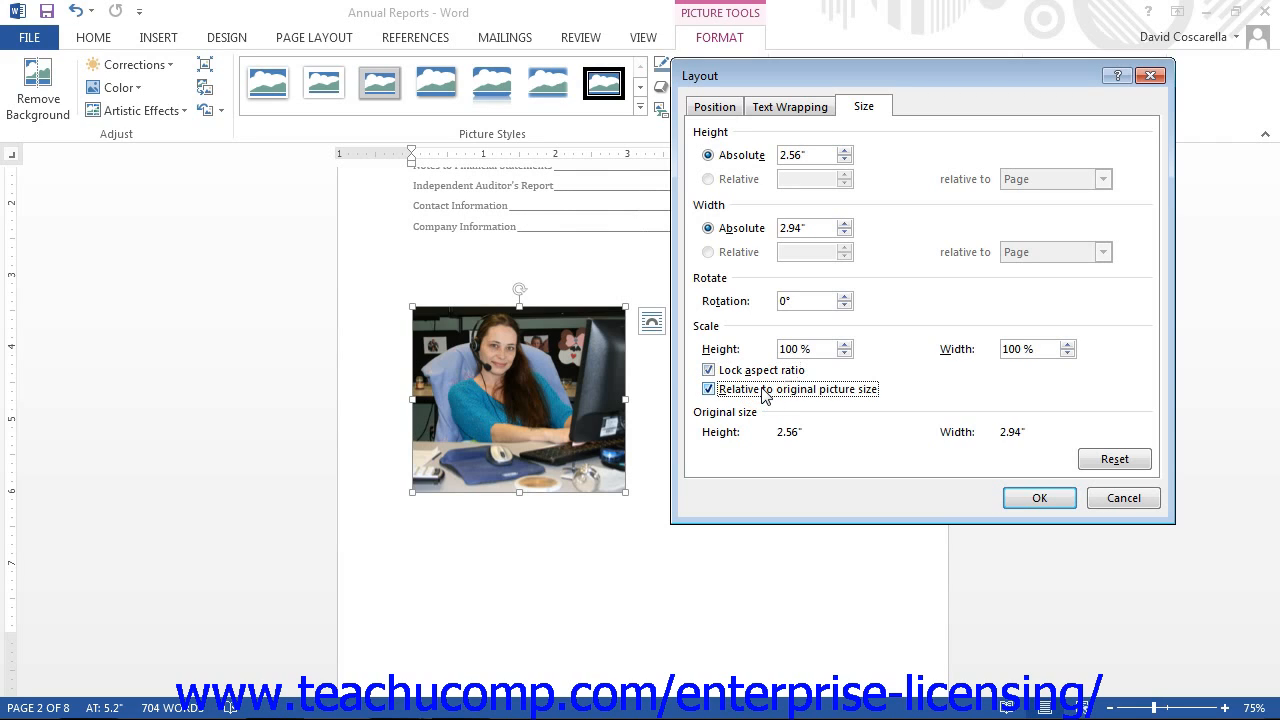